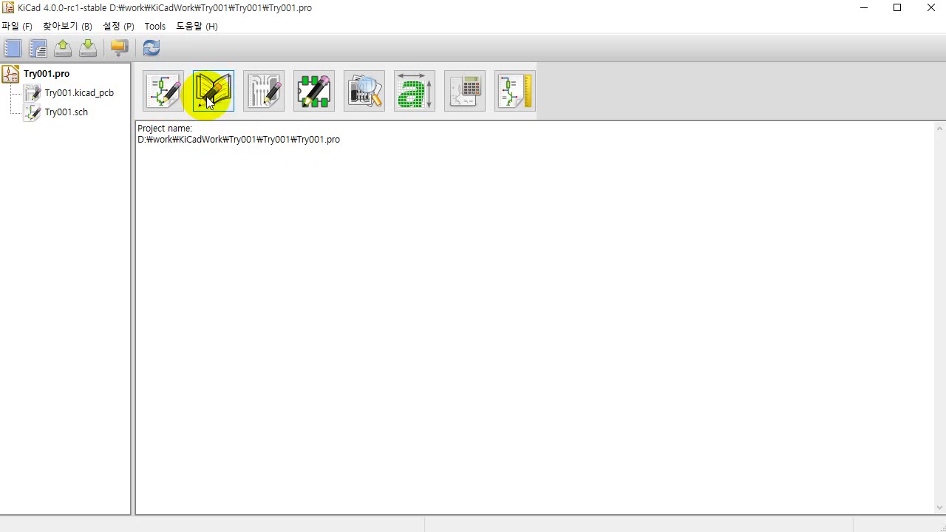
Launch the schematic Part Library Editor and position its window near the top of the screen.
click(207, 102)
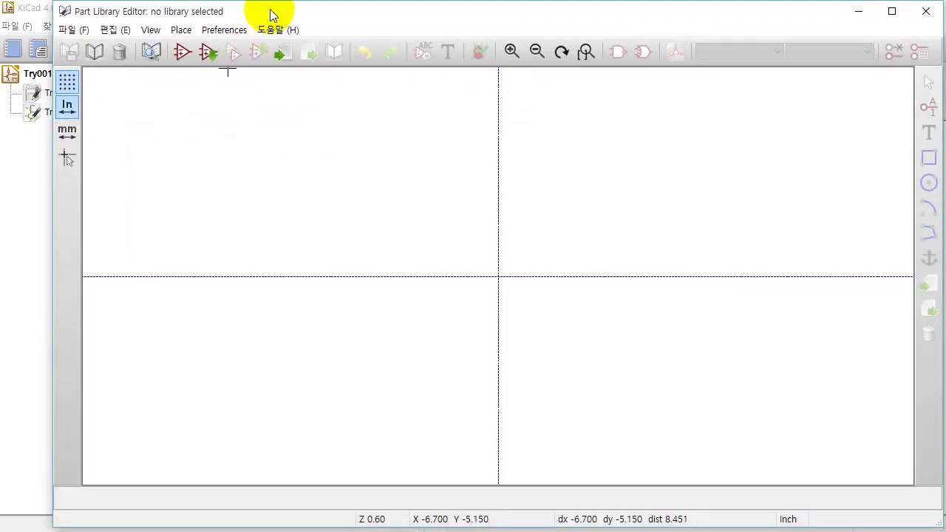
drag(270, 14, 245, 127)
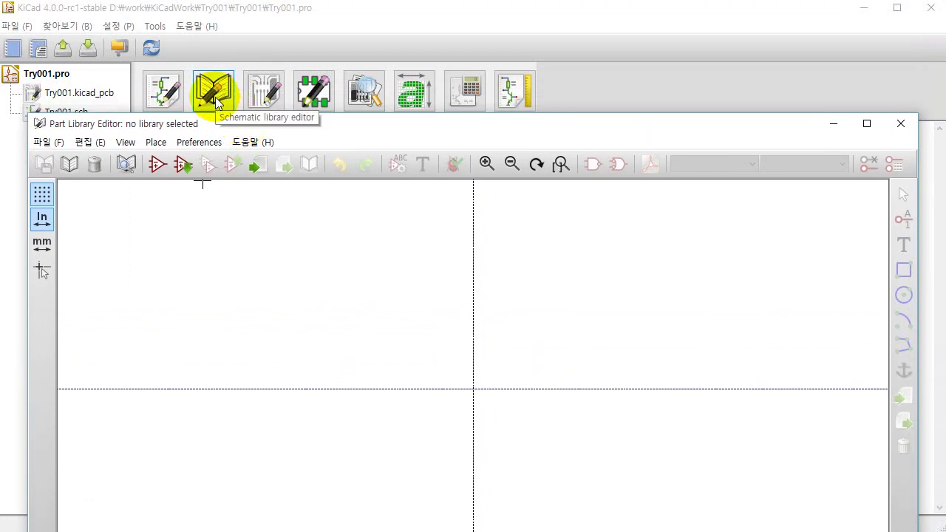
mouse_move(237, 126)
mouse_down()
mouse_move(238, 74)
mouse_move(220, 18)
mouse_up()
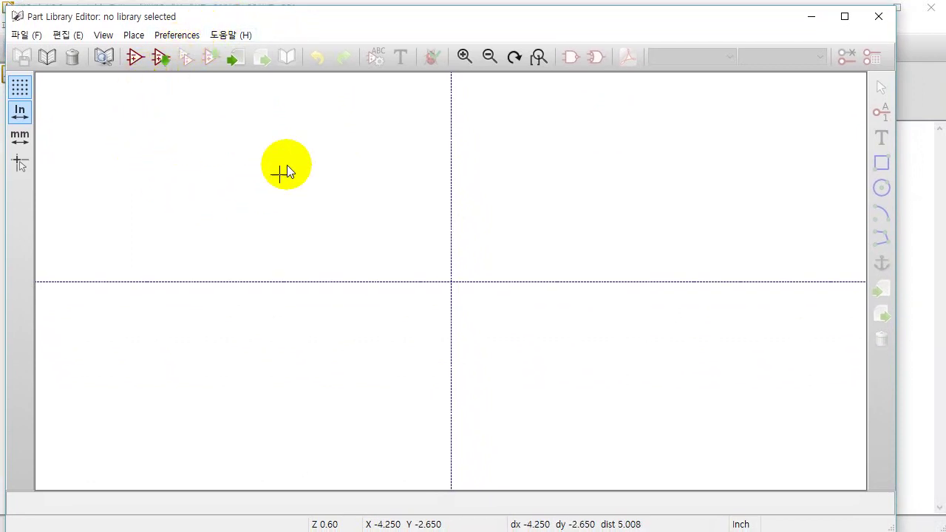
drag(279, 23, 271, 14)
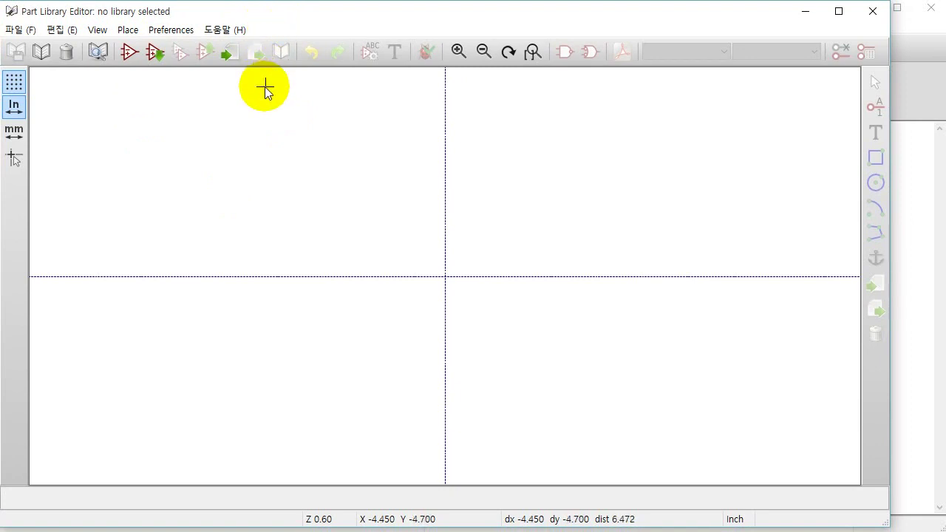
Create a new component named ProMini, keeping U as its reference designator.
click(129, 53)
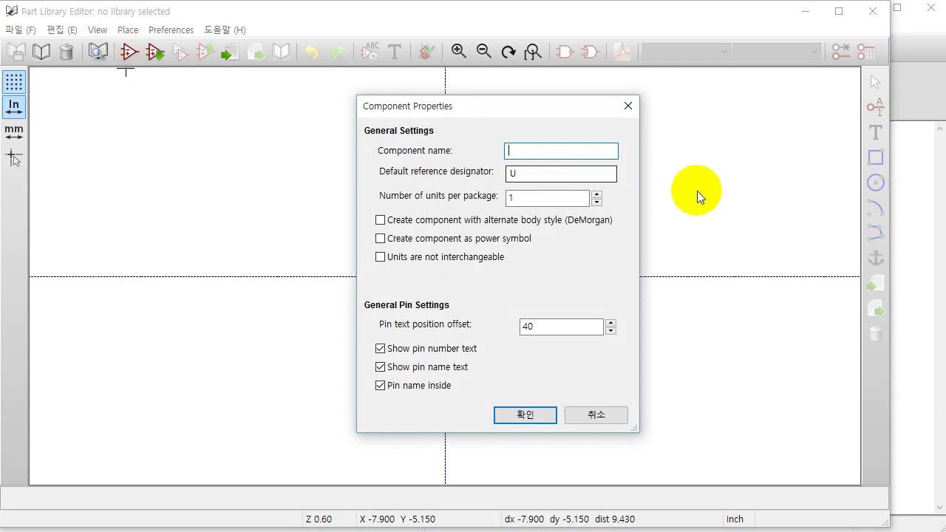
click(544, 151)
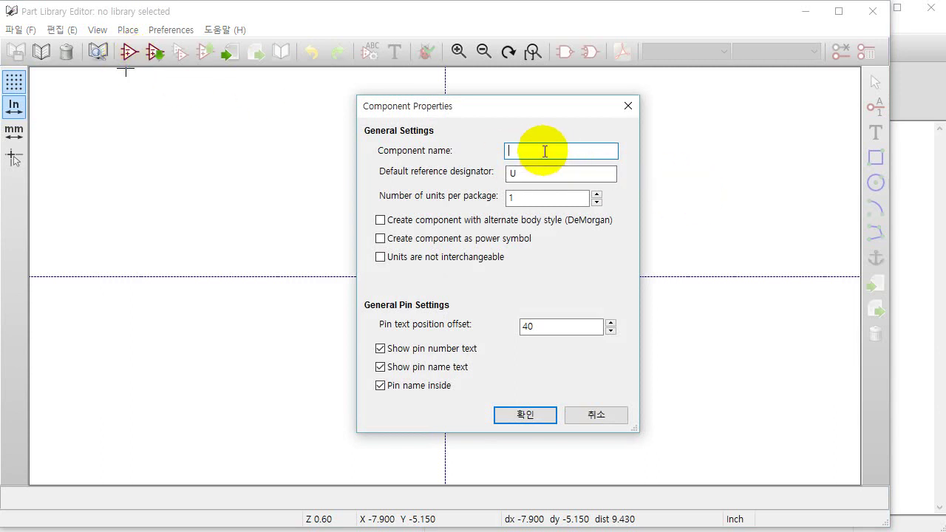
text(Pro)
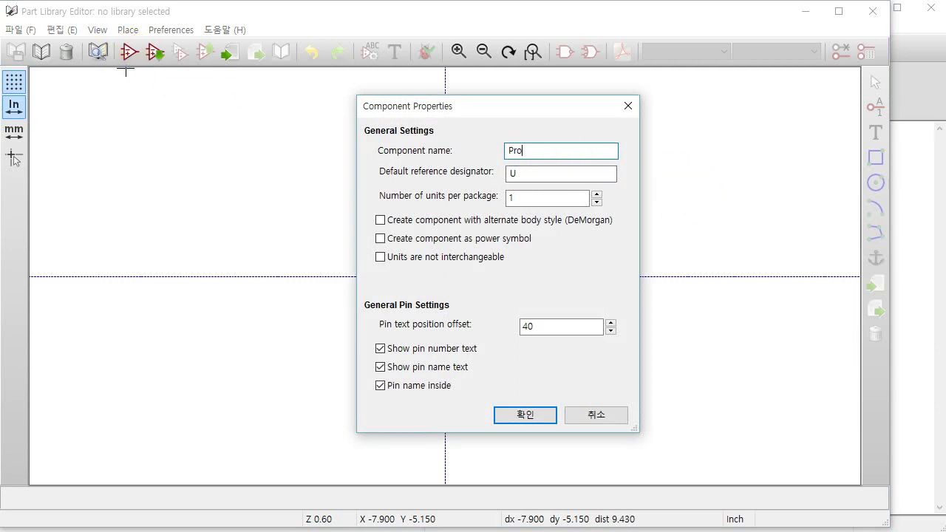
text(Mini)
click(532, 174)
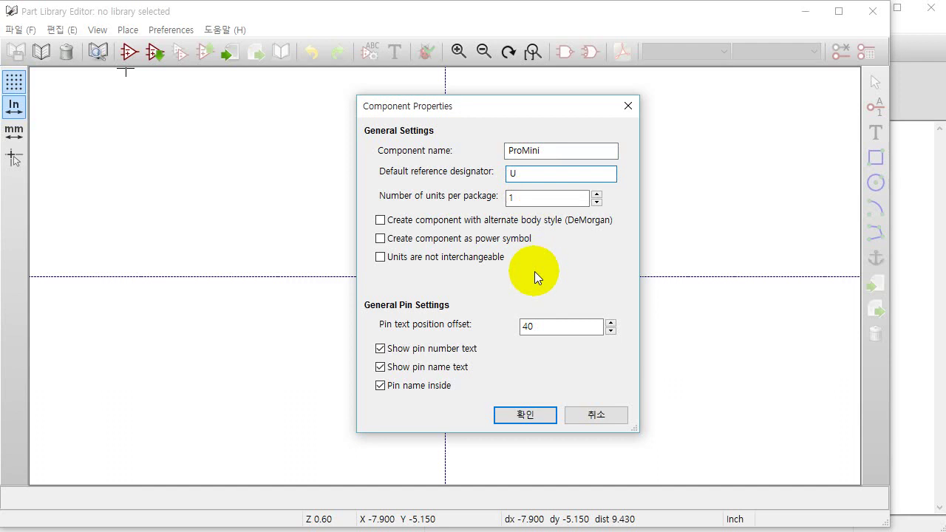
click(526, 415)
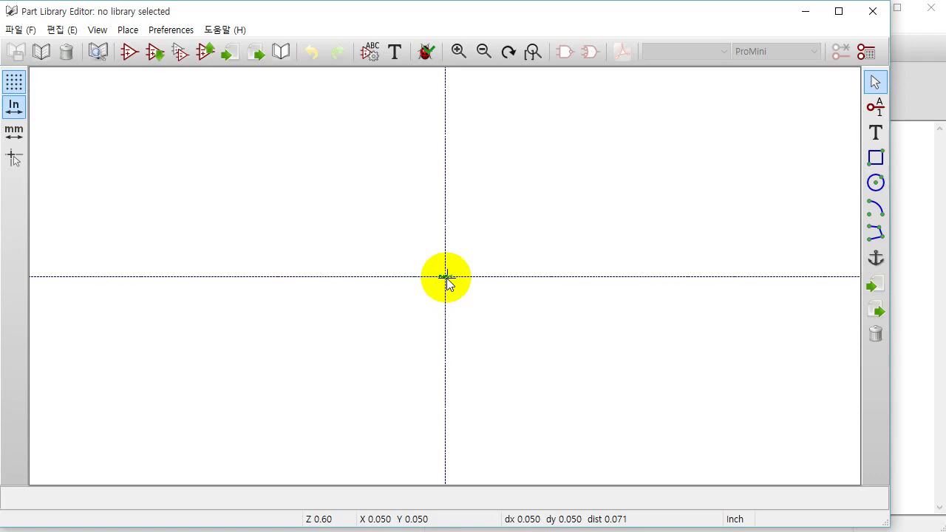
Zoom in and move the ProMini value label lower, below the origin.
scroll(445, 279, up, 1)
scroll(446, 278, up, 1)
scroll(443, 280, up, 2)
scroll(433, 266, up, 2)
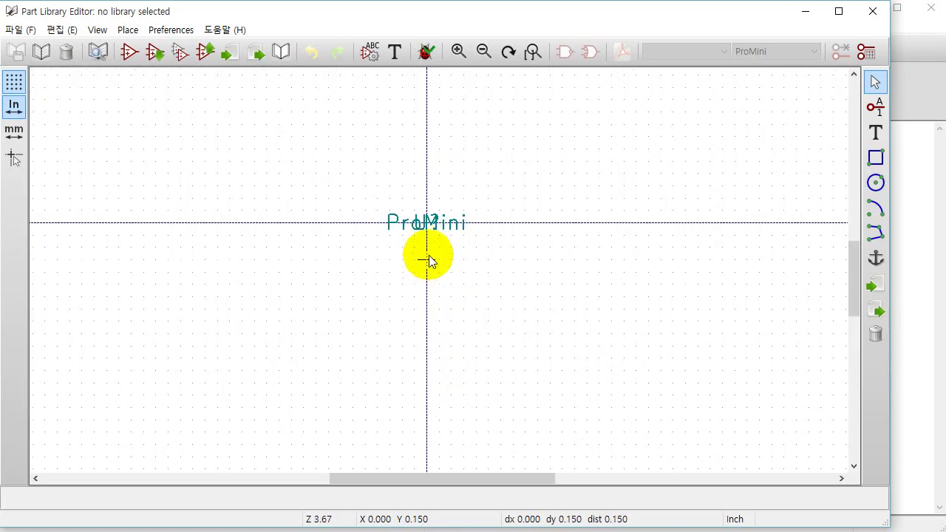
scroll(427, 260, up, 2)
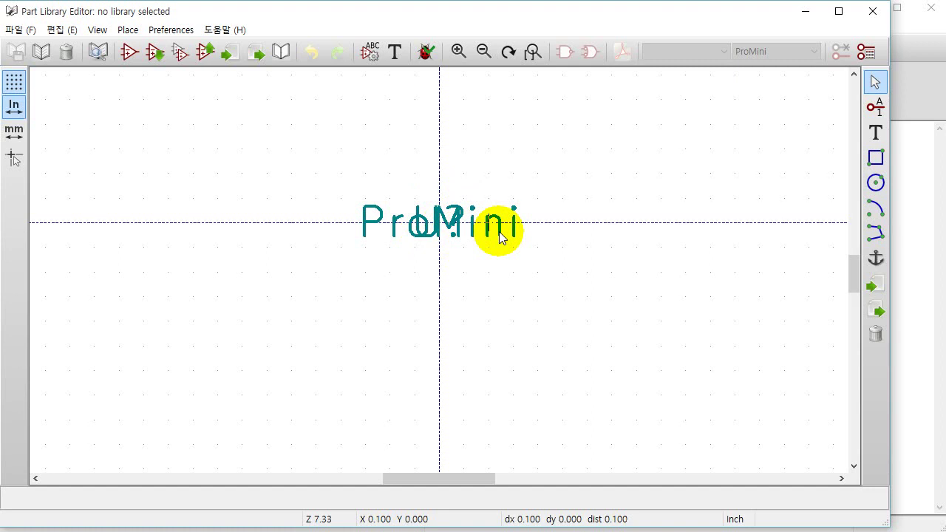
key(m)
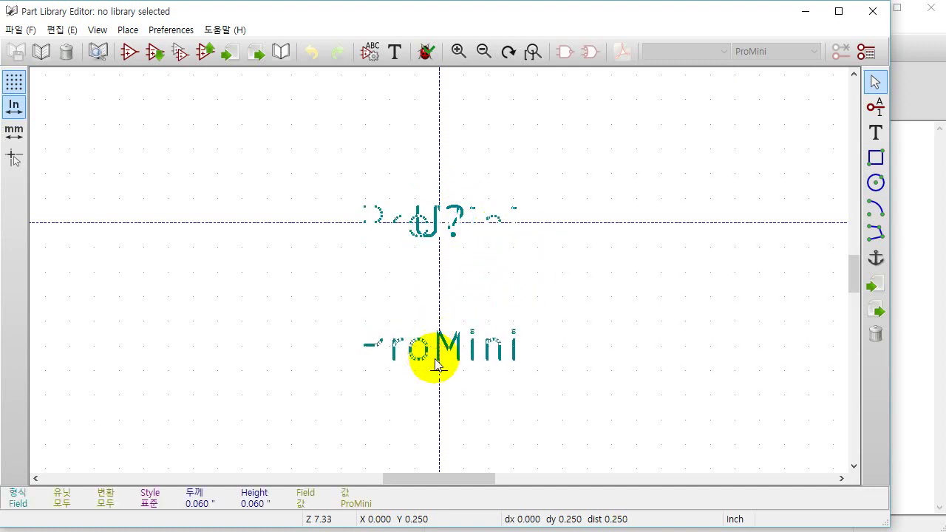
click(438, 368)
Move the U? reference to the lower left and recentre the view on the labels.
key(m)
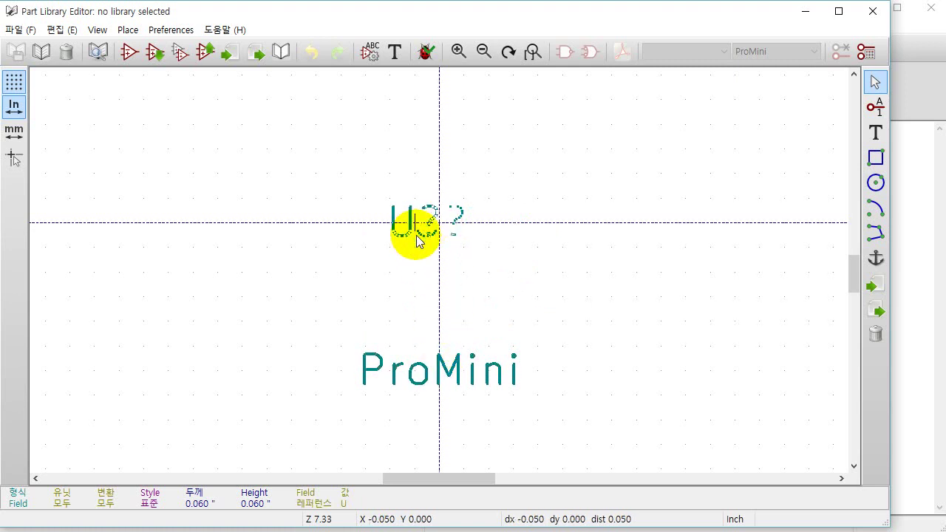
click(191, 271)
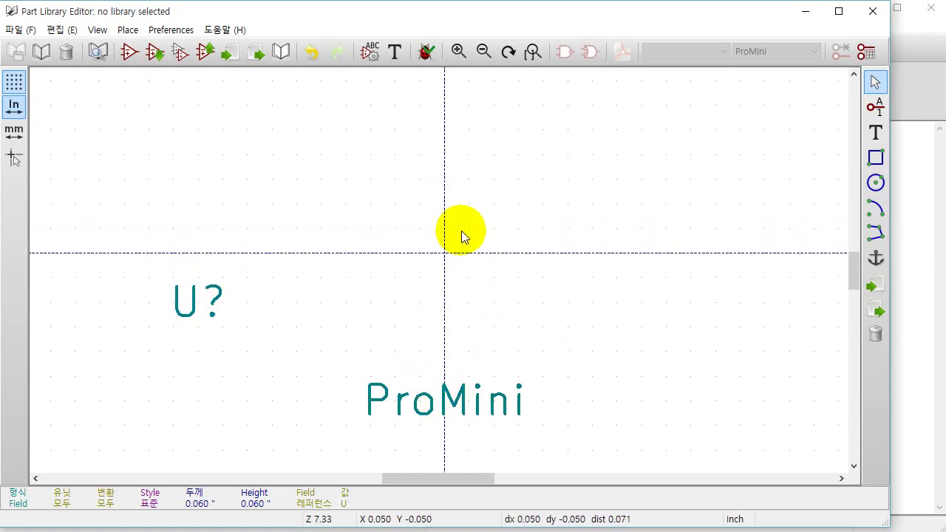
scroll(460, 232, down, 1)
scroll(436, 268, down, 1)
middle_drag(437, 254, 463, 351)
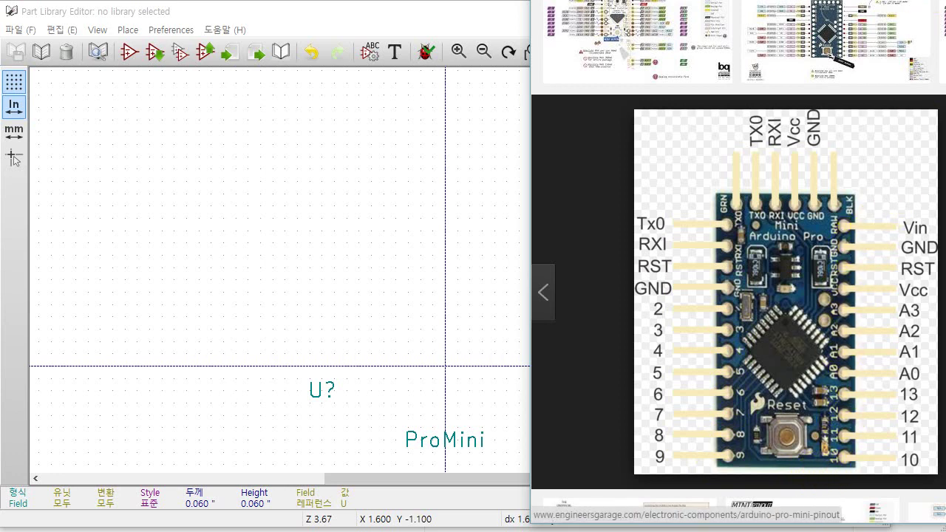
Bring the KiCad Part Library Editor window back to the front.
key(alt+Tab)
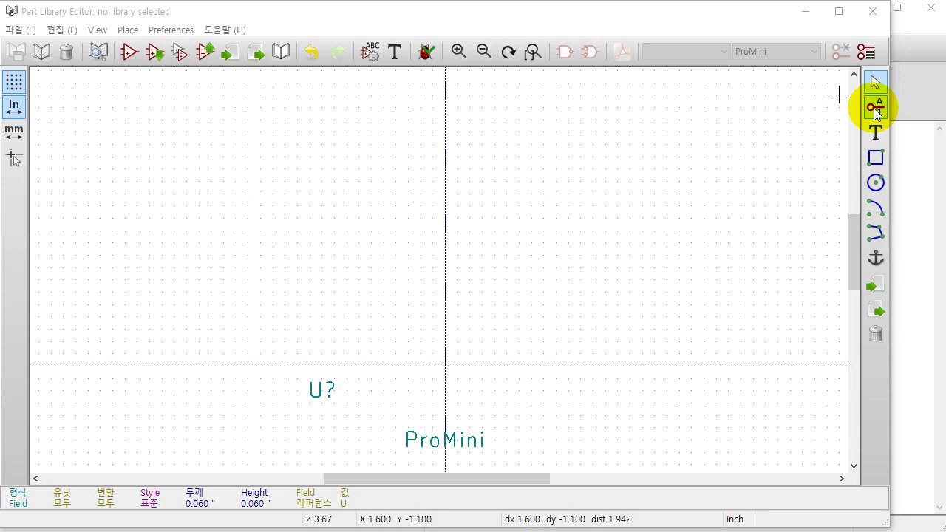
Add a right-facing input pin numbered 1 above the origin, just left of the vertical axis.
click(875, 110)
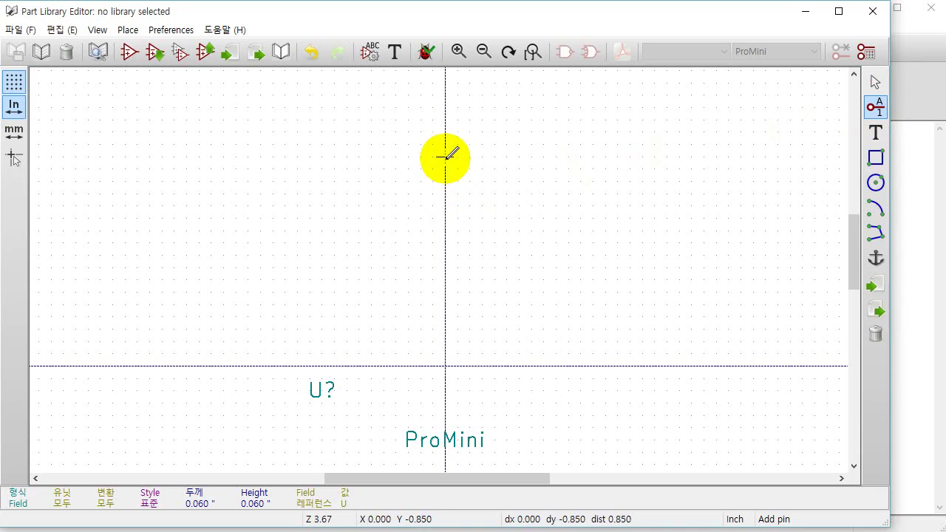
click(446, 157)
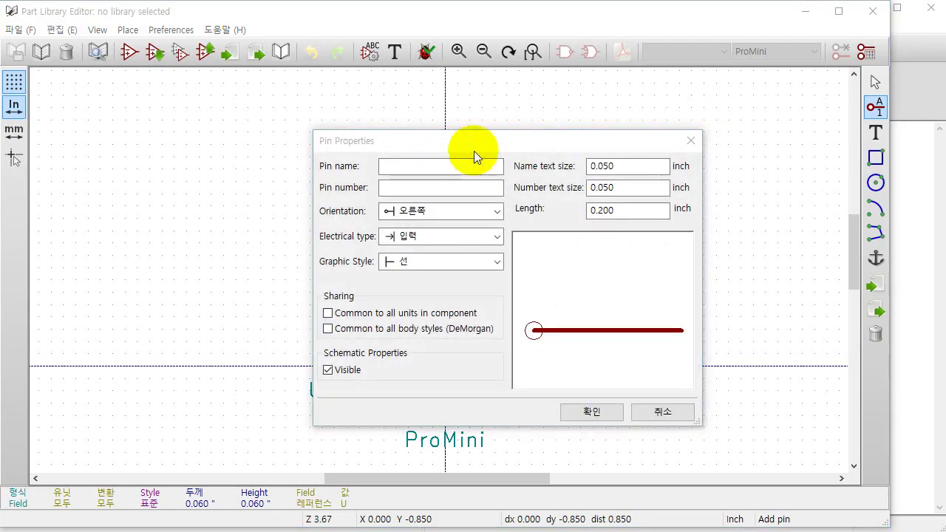
click(408, 165)
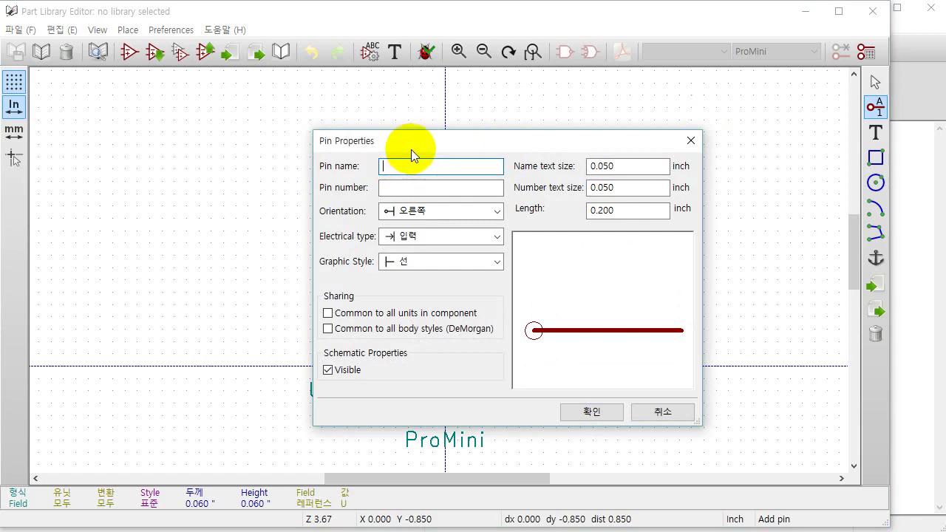
click(399, 186)
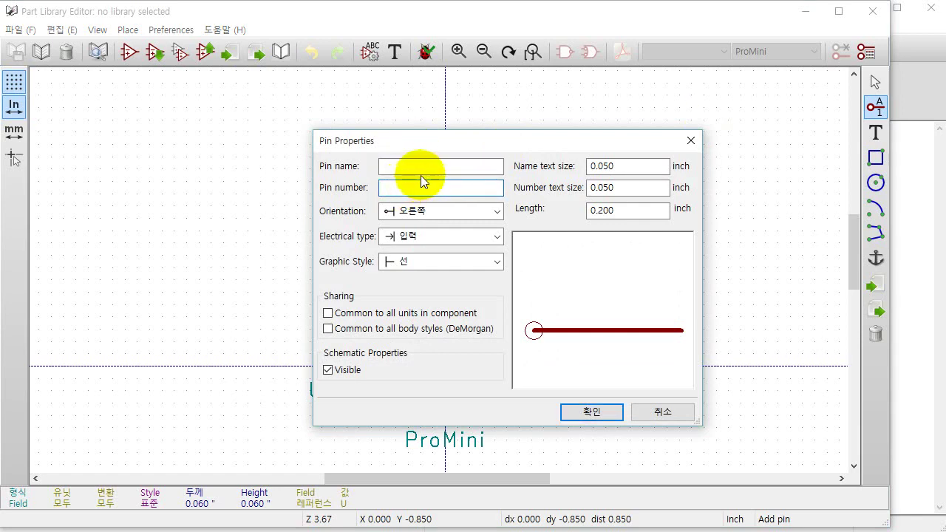
click(407, 186)
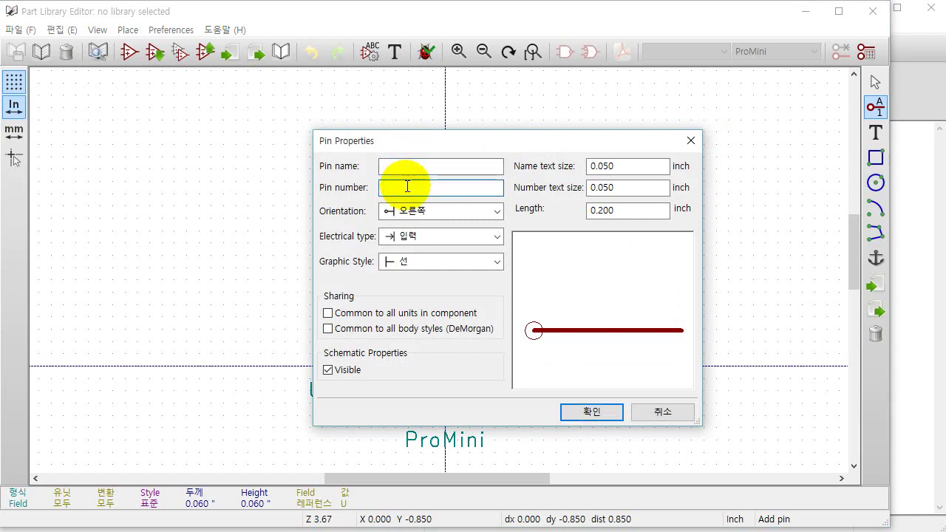
text(1)
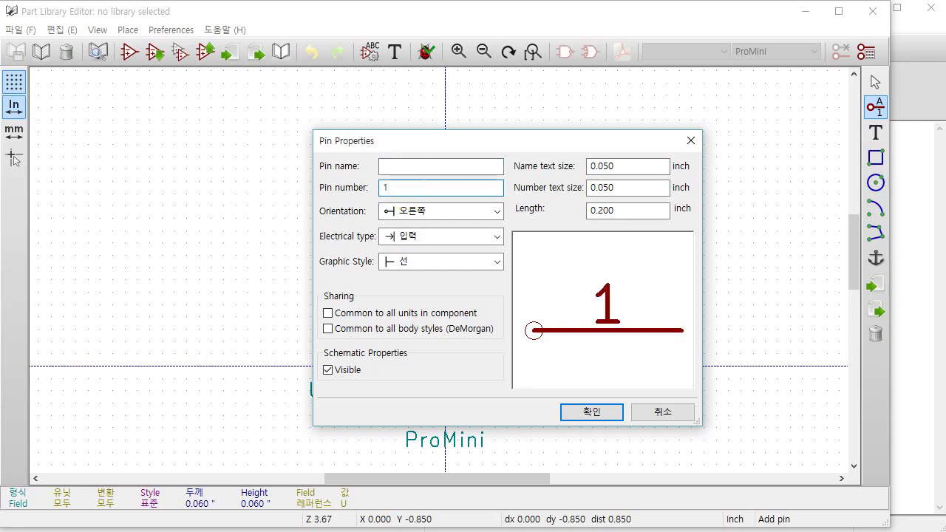
click(591, 411)
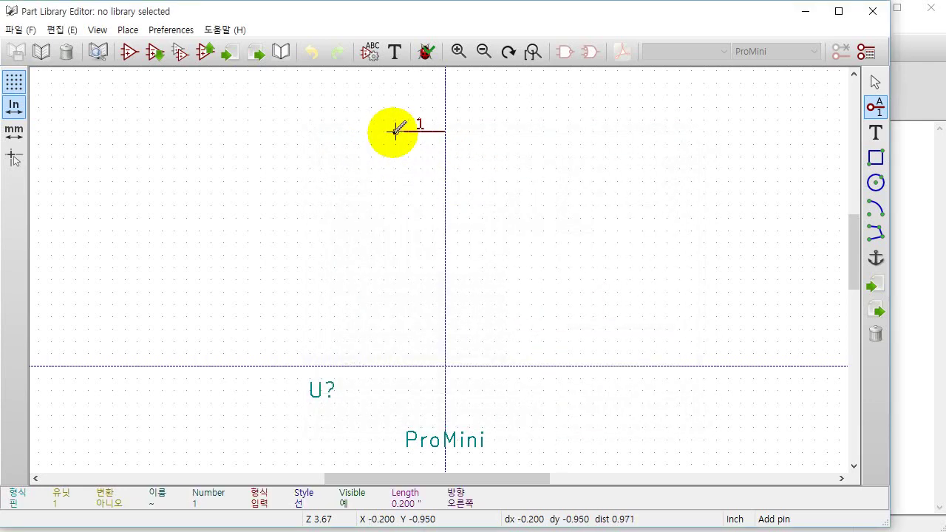
click(395, 131)
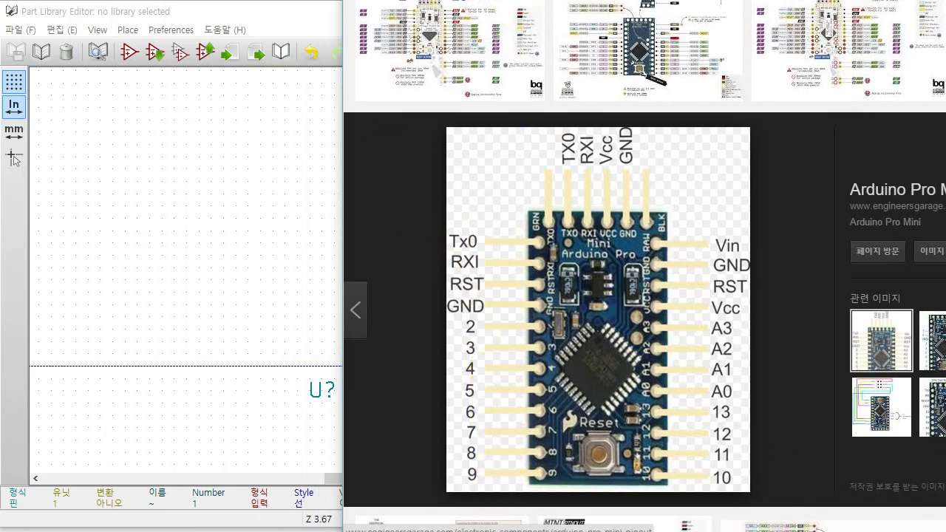
key(alt+Tab)
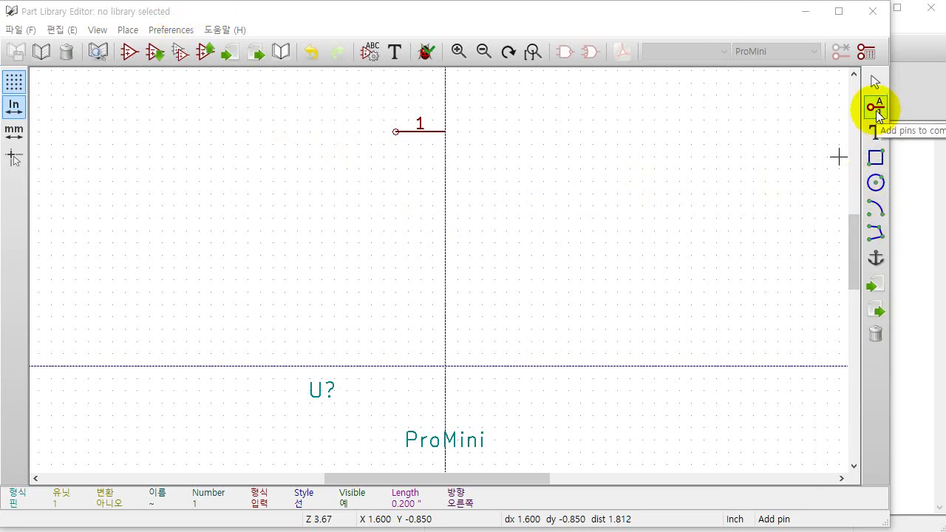
Add pins numbered 2 and 3, stacked directly below pin 1 left of the axis.
click(444, 155)
click(419, 189)
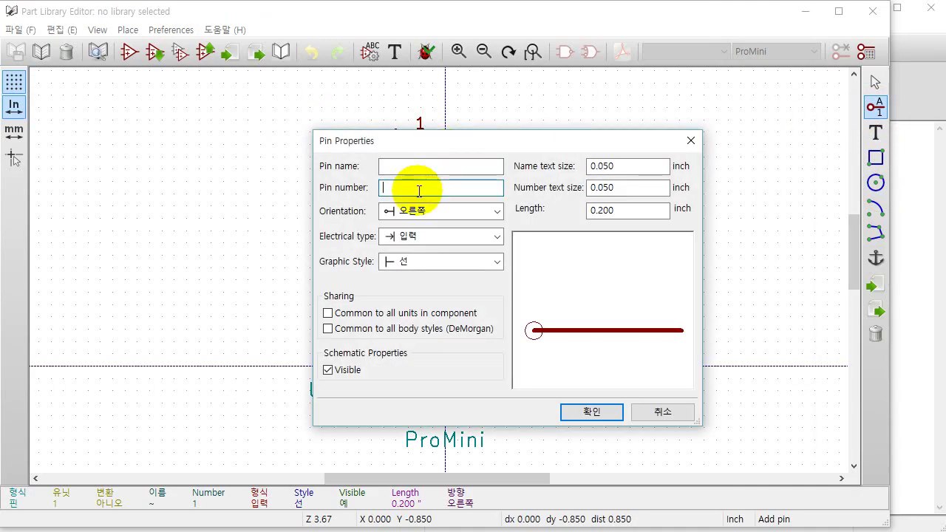
text(2)
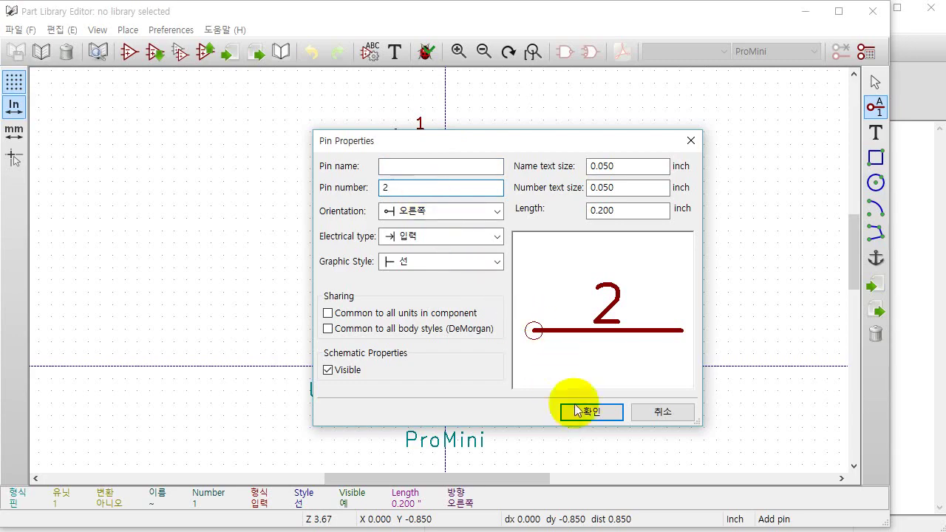
click(590, 413)
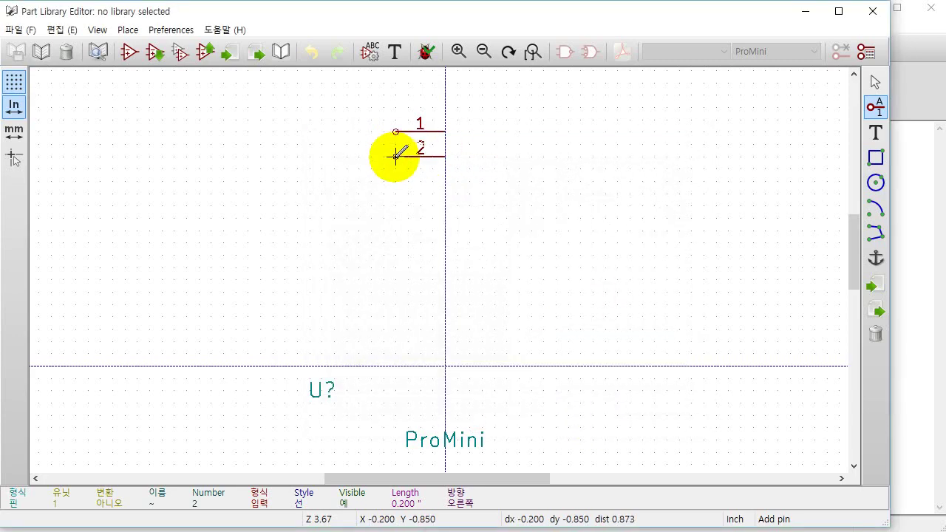
click(396, 155)
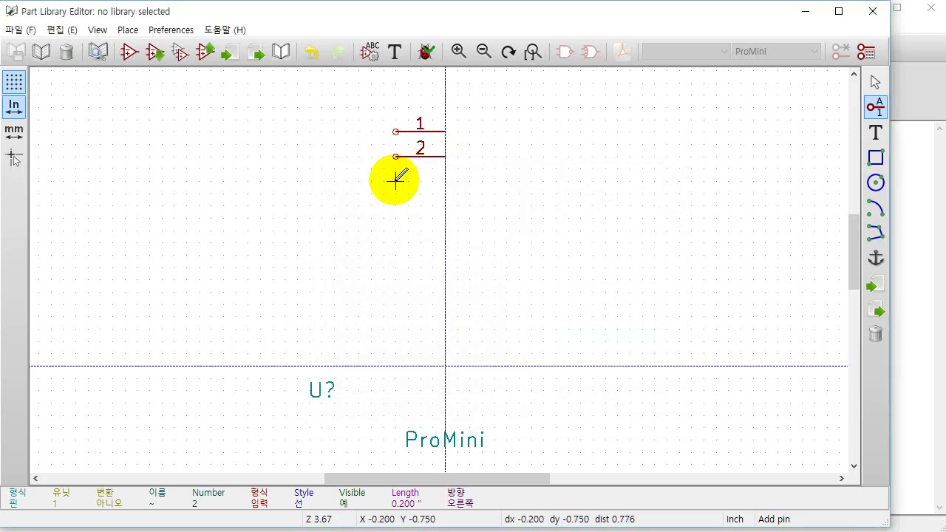
click(395, 179)
click(396, 189)
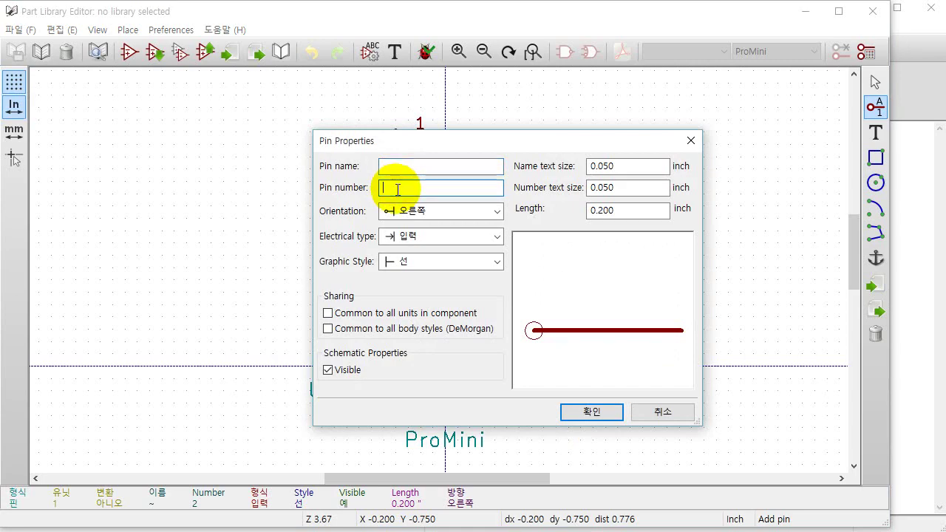
text(3)
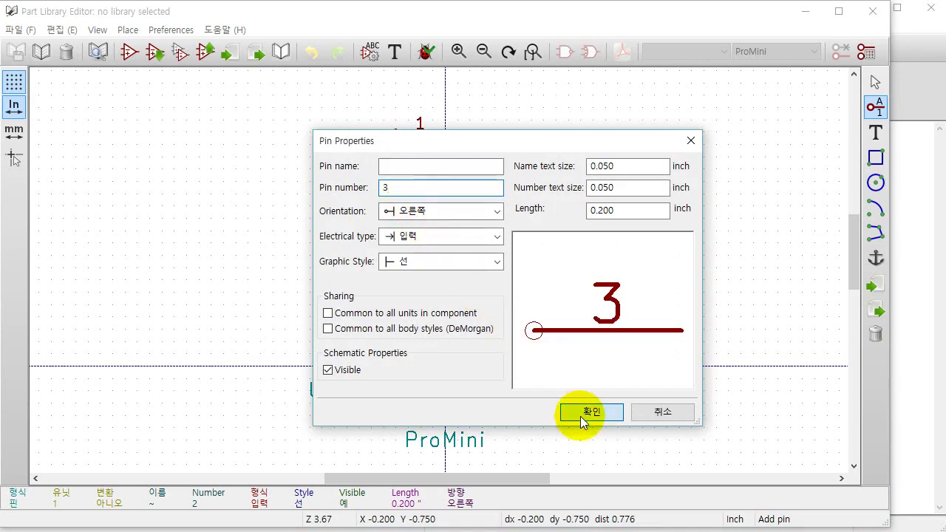
click(581, 420)
click(395, 180)
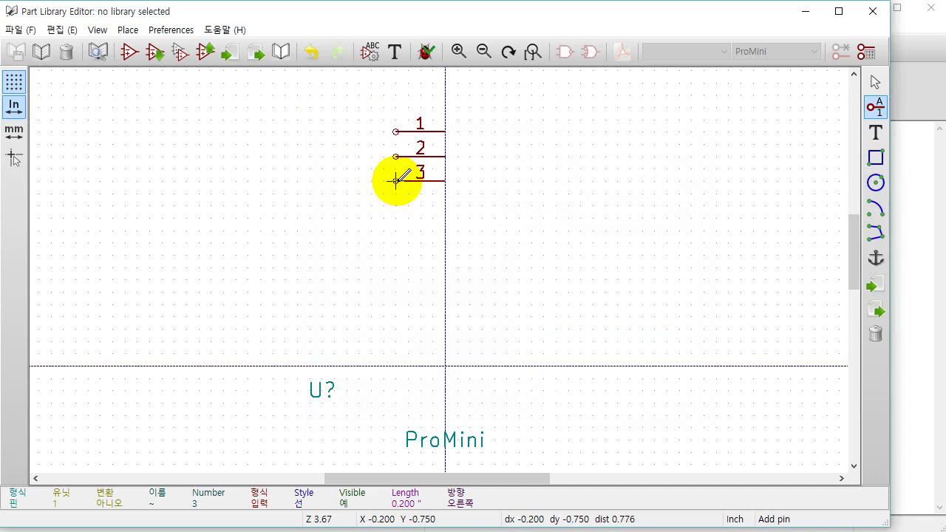
Change the editing grid to 100.00 mils from the canvas context menu.
right_click(396, 179)
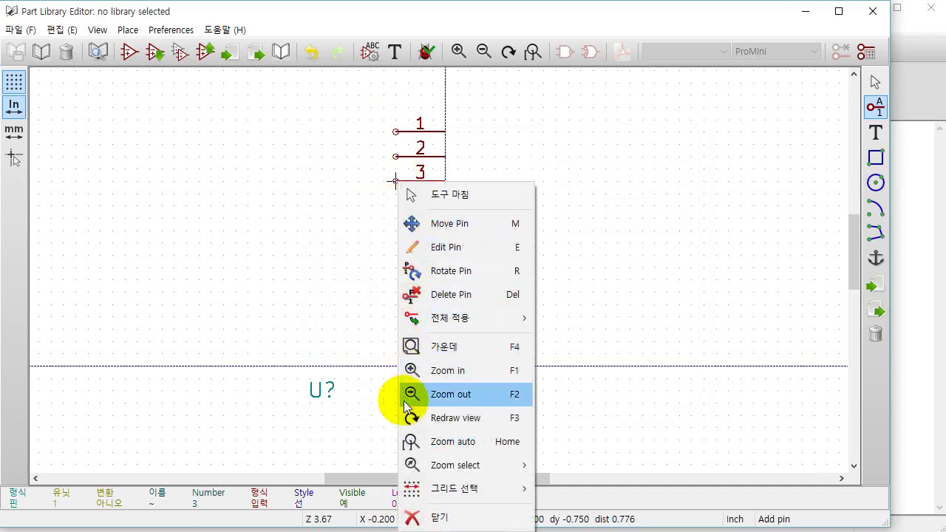
mouse_move(455, 488)
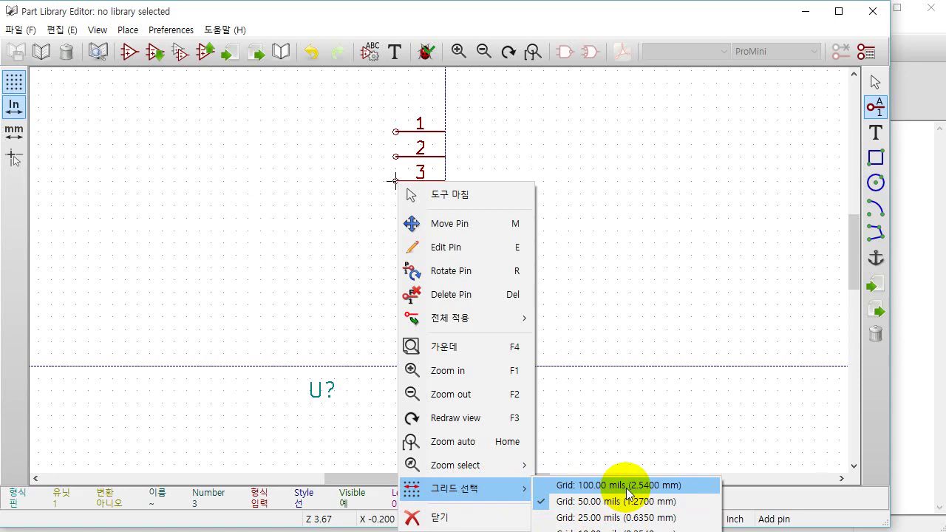
click(627, 486)
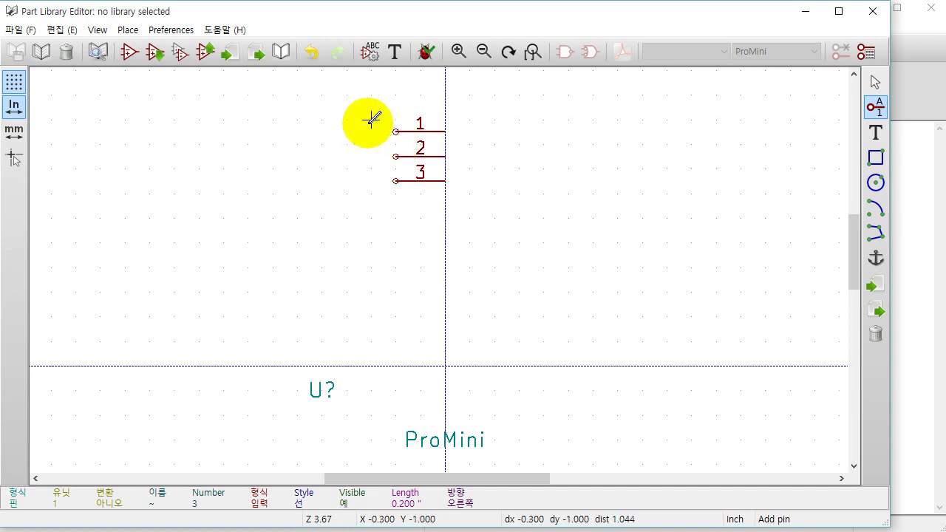
Select pins 1–3 as a block and delete them.
drag(371, 120, 469, 194)
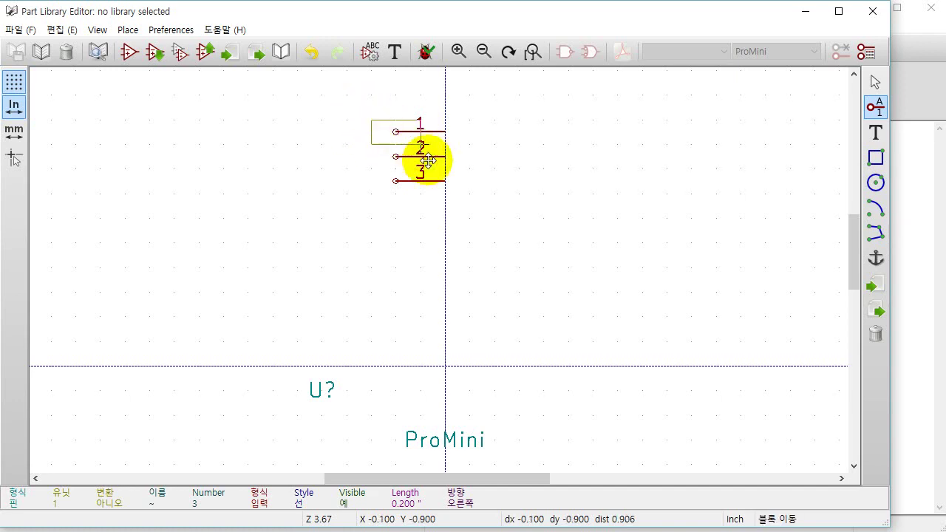
right_click(450, 207)
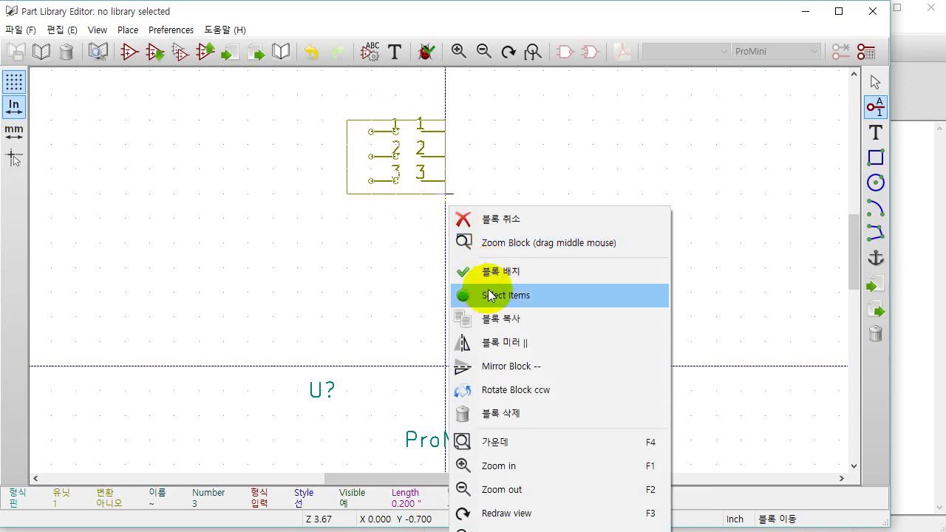
click(501, 416)
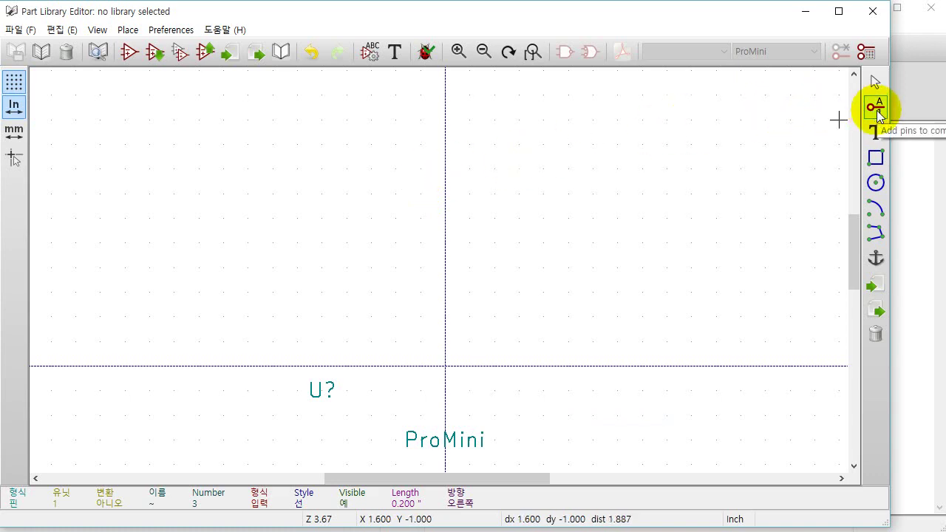
With the Pin tool, reset the relative origin and start a new pin there.
click(877, 108)
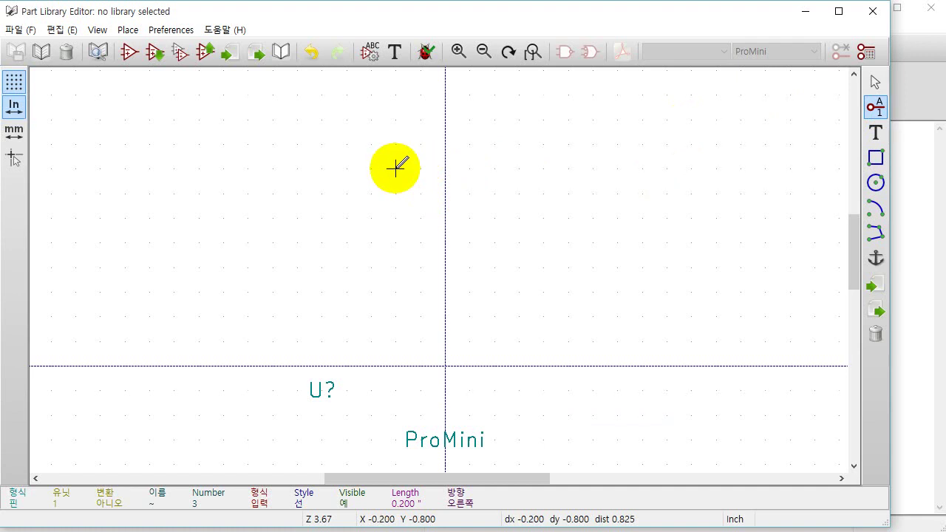
key(space)
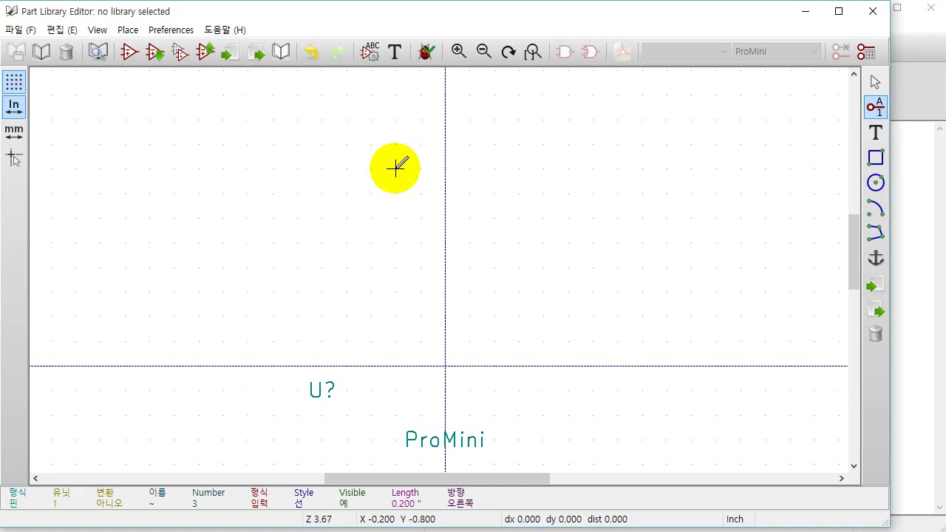
click(396, 168)
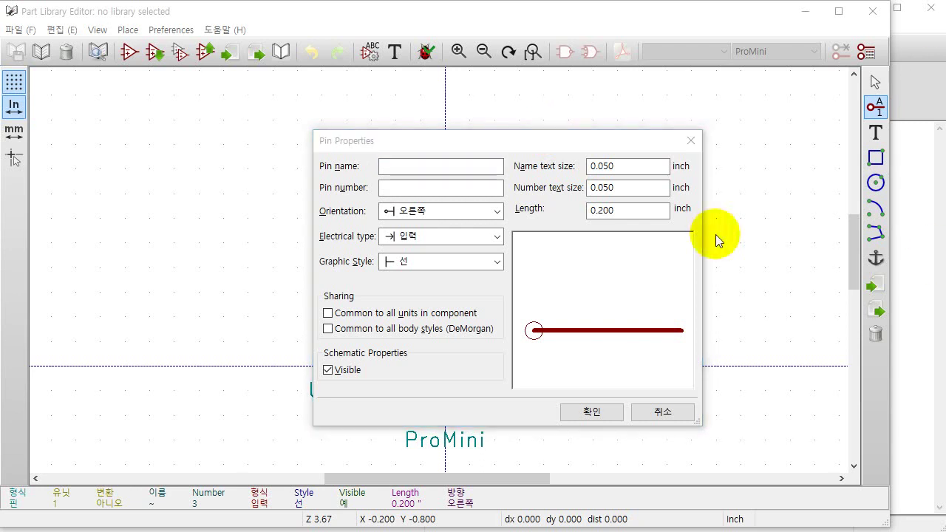
Add an input pin named TX, numbered 1, above the origin left of the axis.
click(415, 164)
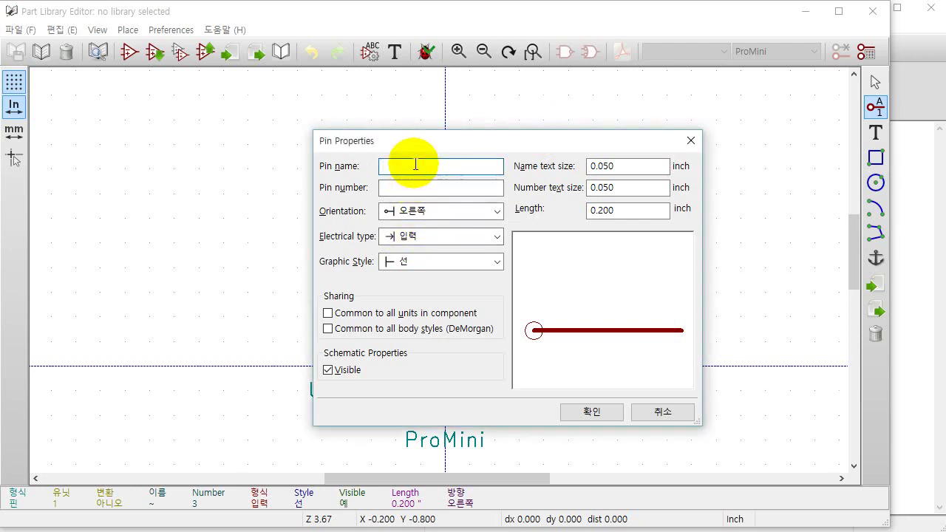
text(T)
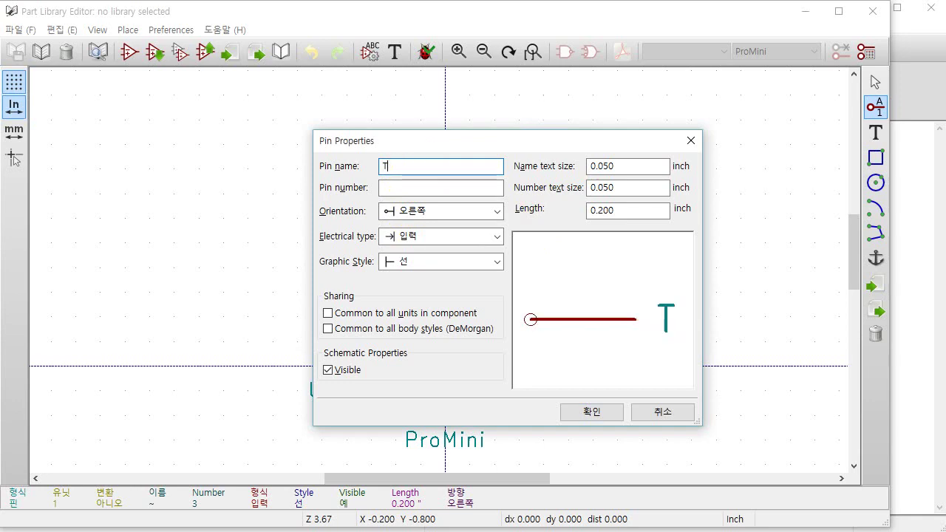
text(X)
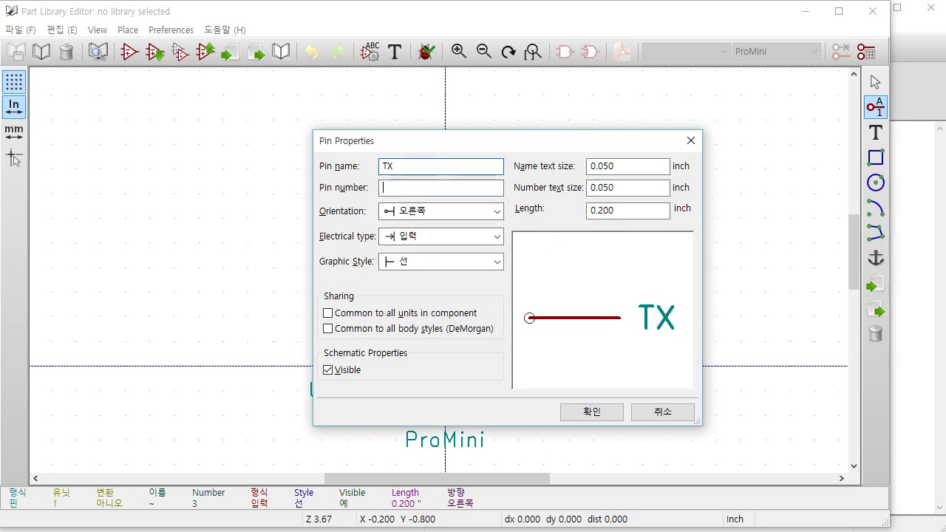
click(440, 188)
text(1)
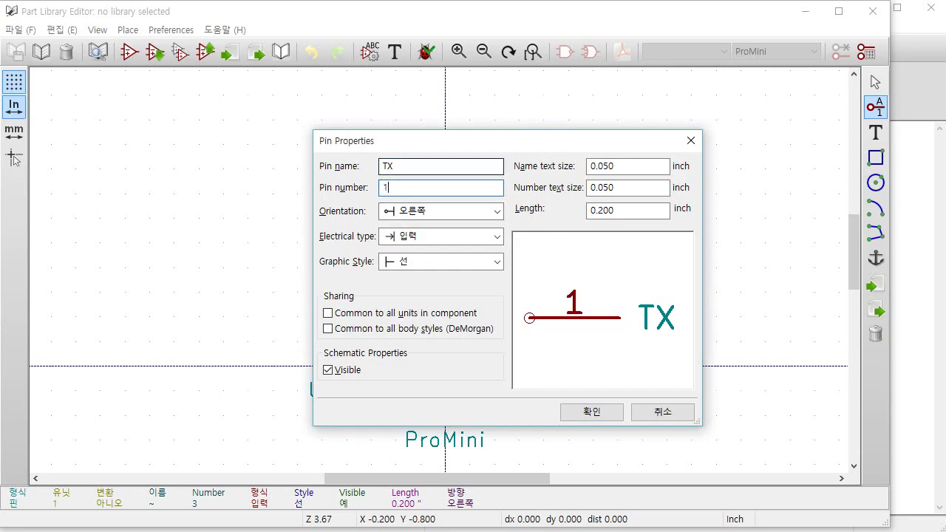
key(Return)
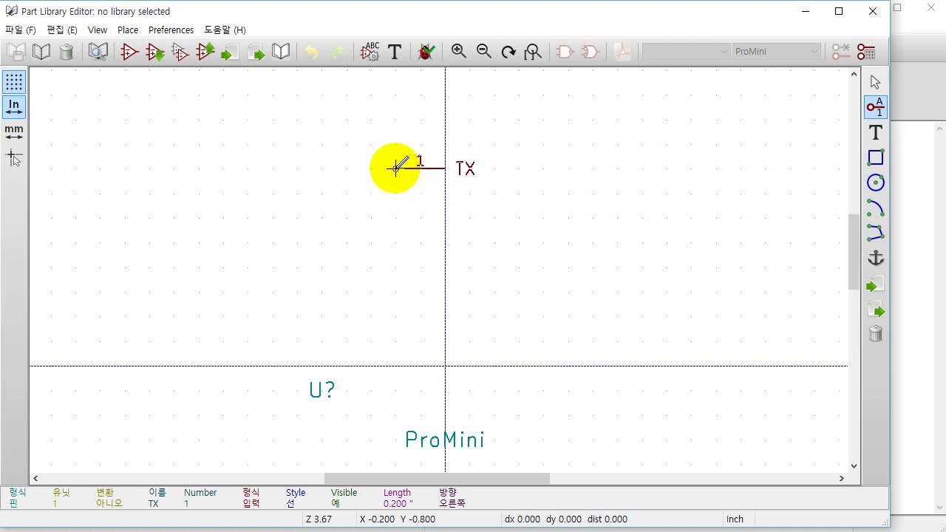
click(395, 169)
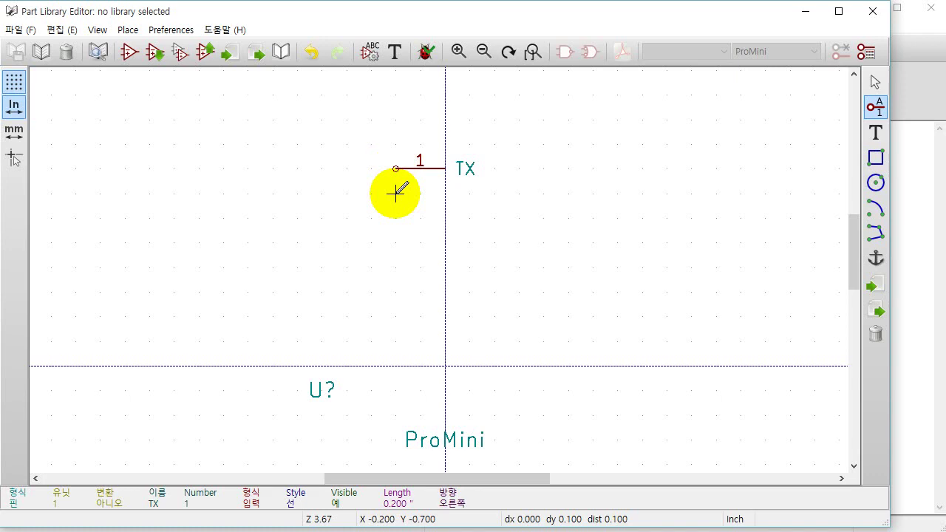
Add an input pin named RX, numbered 2, directly below the TX pin.
click(396, 193)
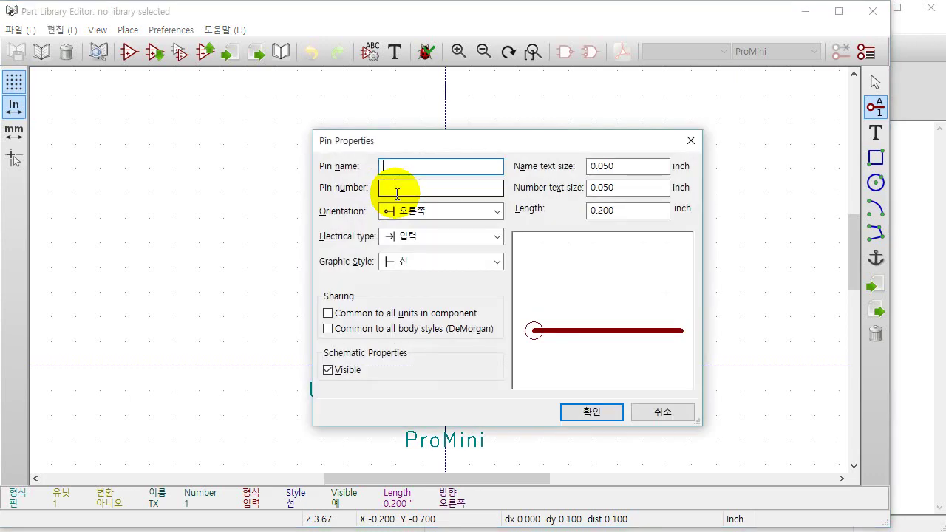
text(RX)
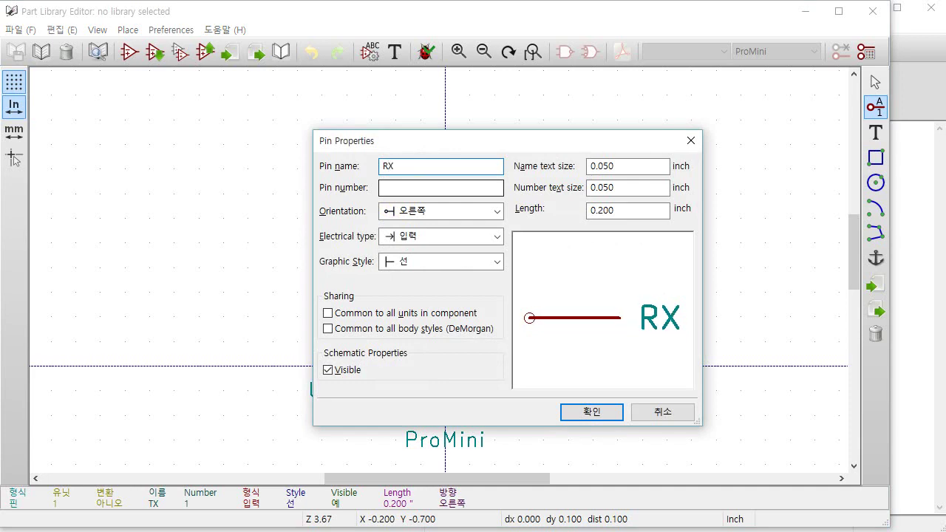
click(441, 187)
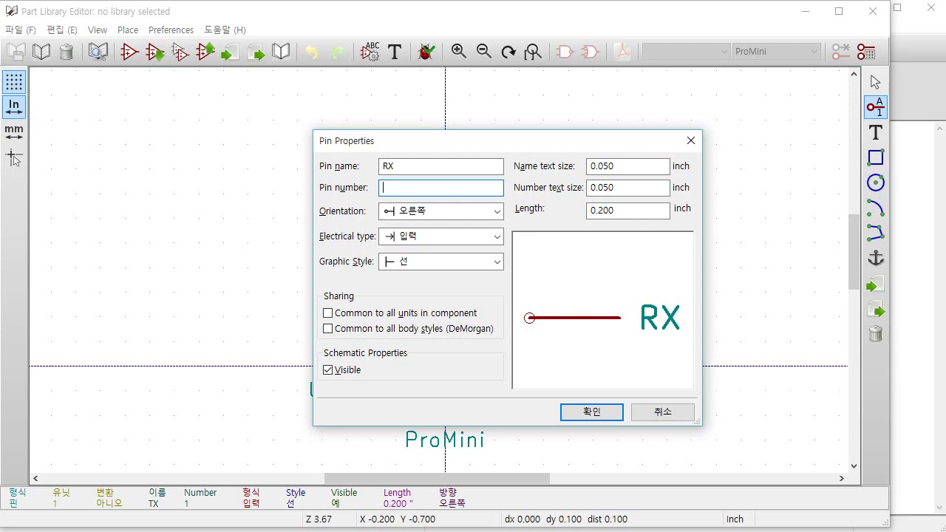
click(396, 194)
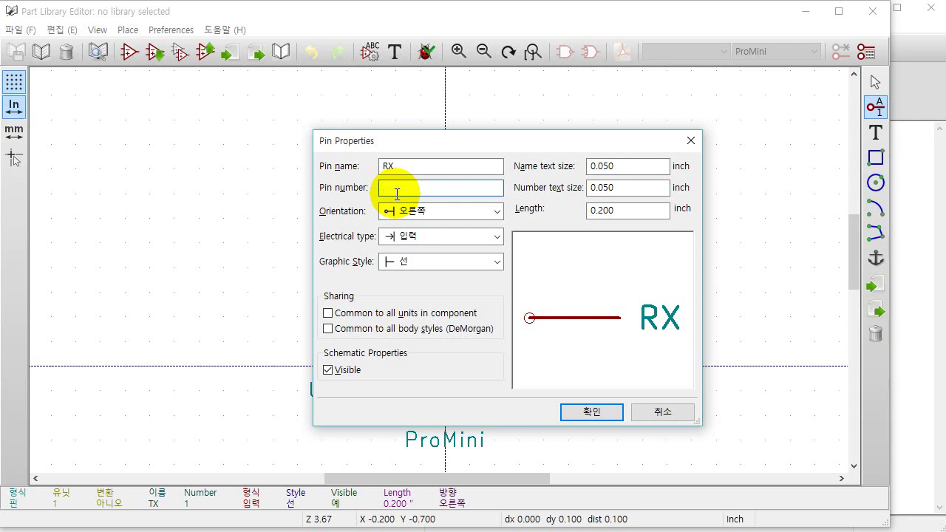
text(2)
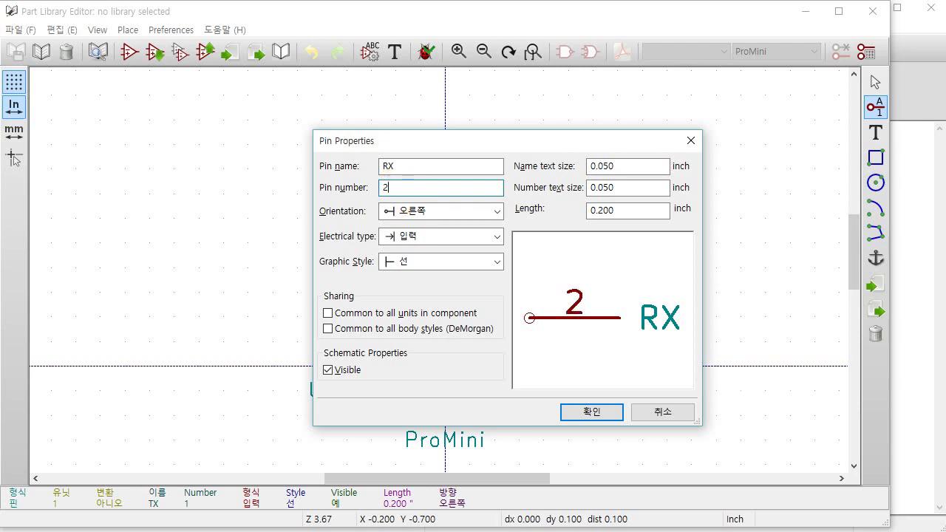
key(Return)
click(396, 193)
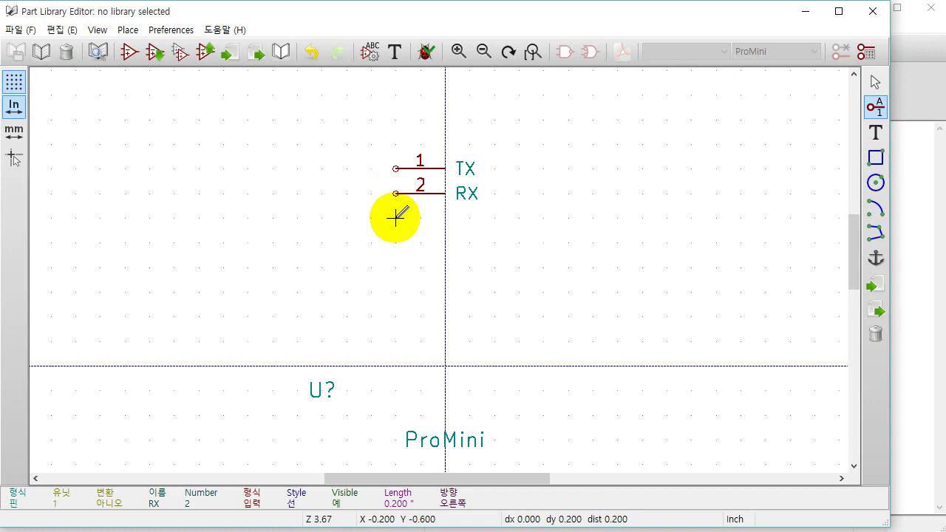
Add pin RST, numbered 3, directly below RX.
click(396, 217)
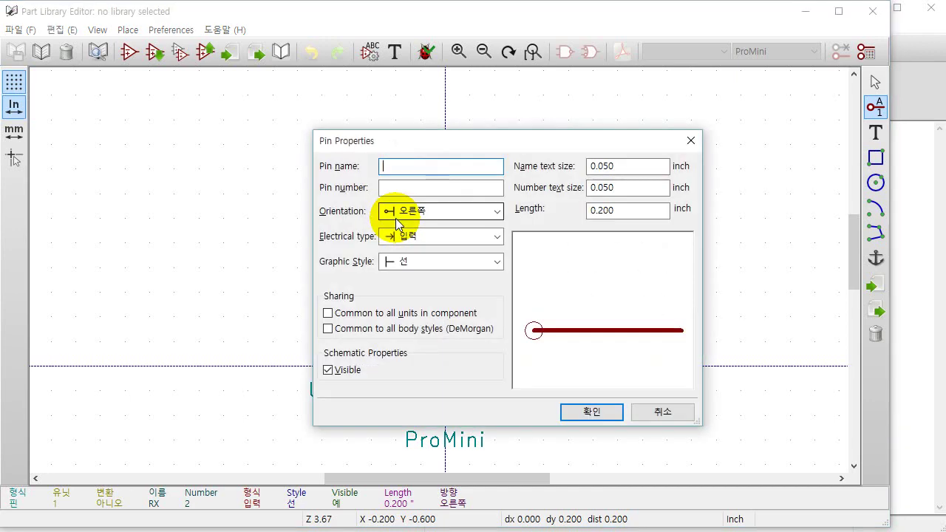
text(RS)
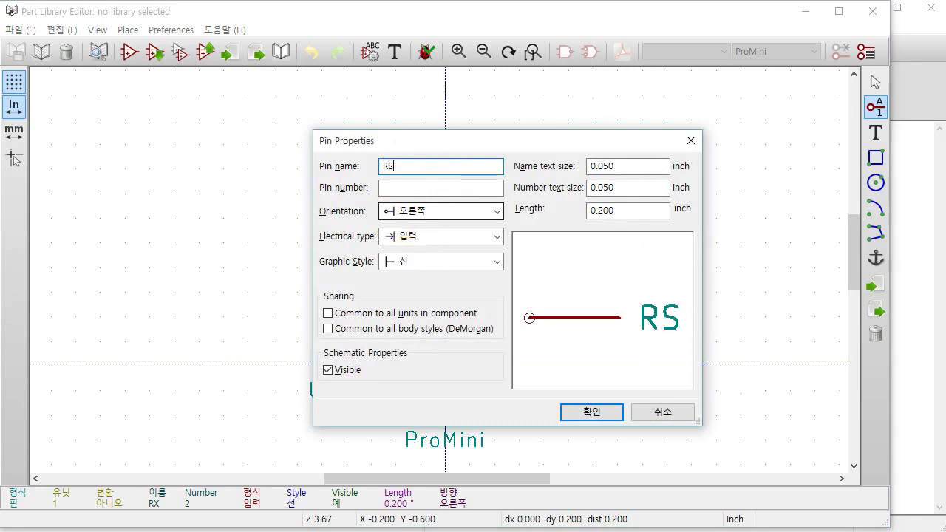
text(T)
click(441, 187)
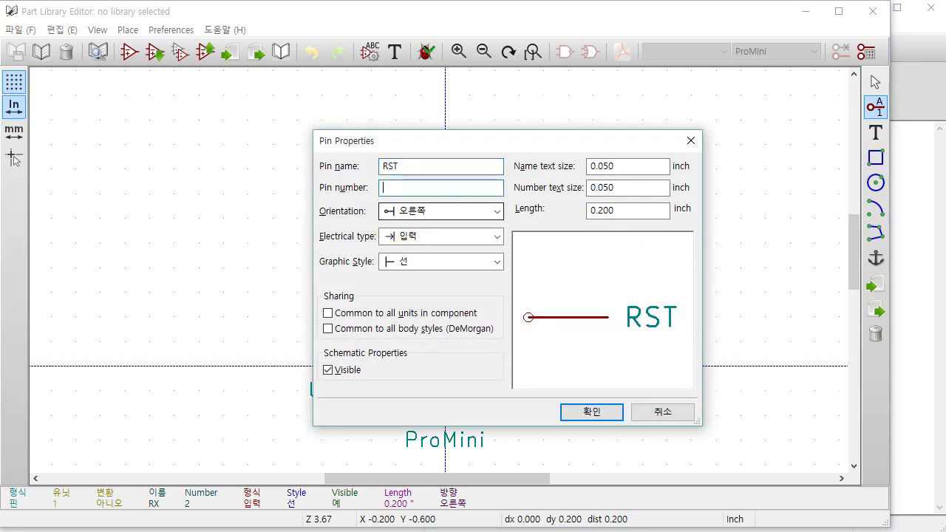
text(3)
key(Return)
click(396, 217)
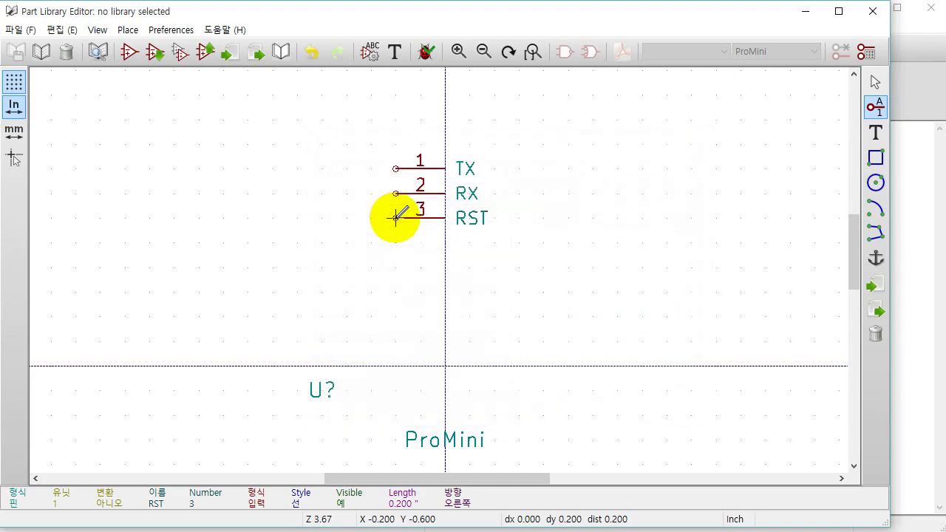
Place a GND pin below RST and set its pin number to 4.
click(395, 239)
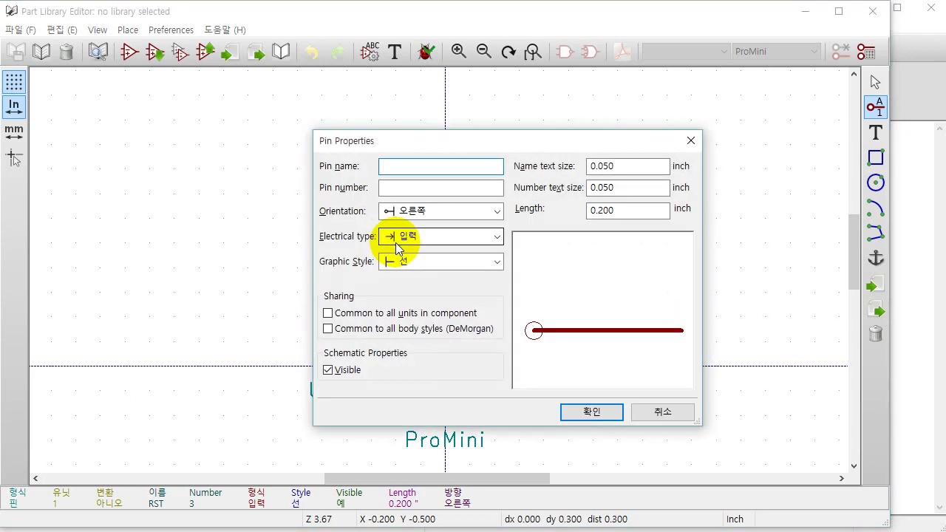
text(G)
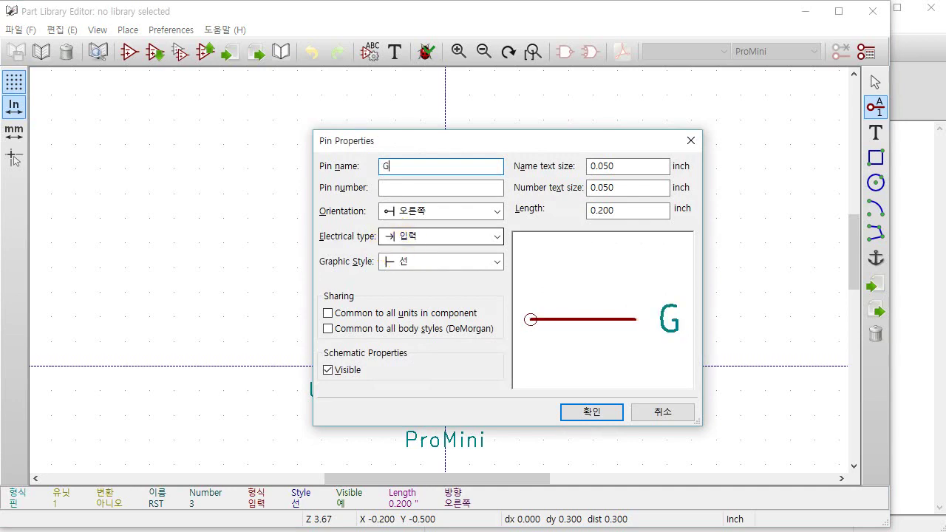
text(ND)
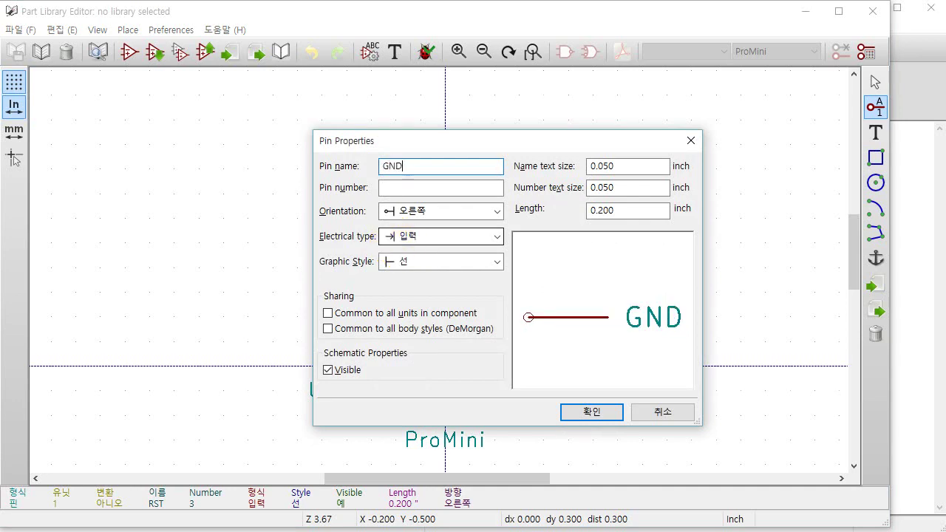
key(Return)
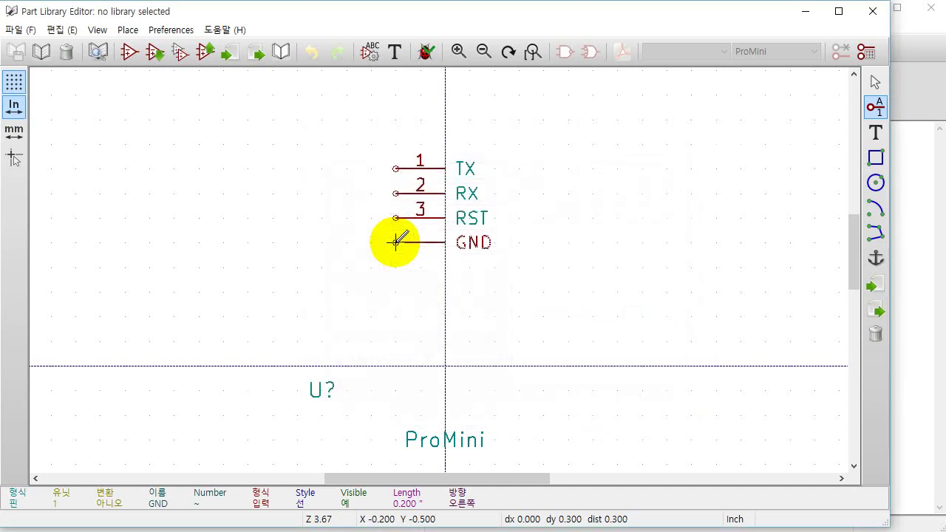
click(395, 242)
click(396, 242)
double_click(395, 242)
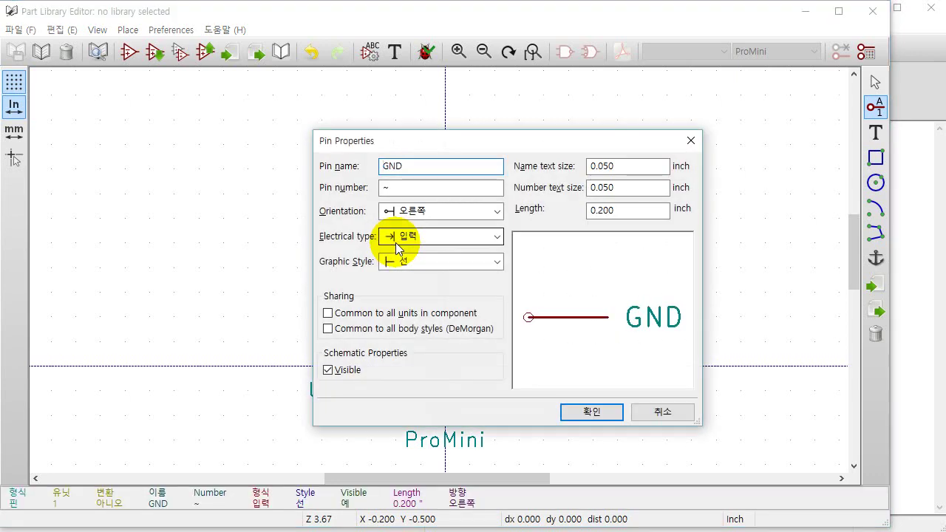
key(Tab)
text(4)
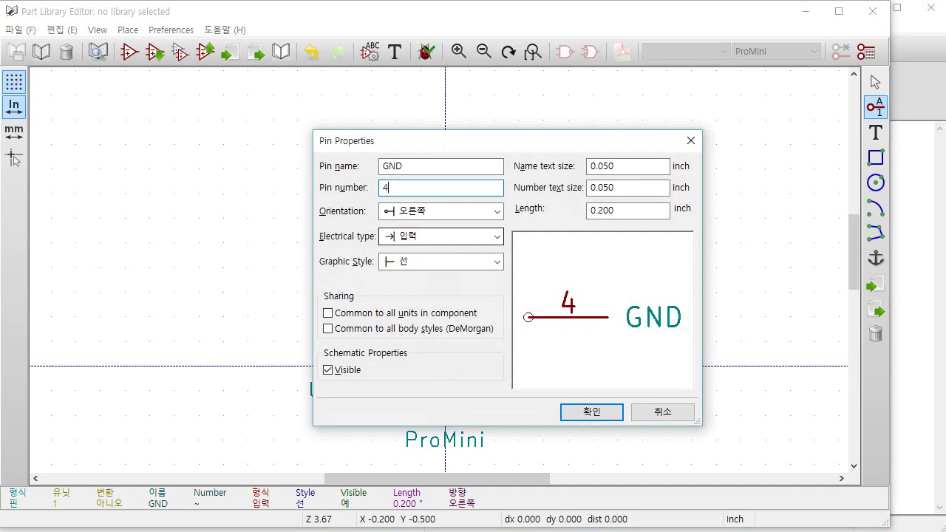
key(Return)
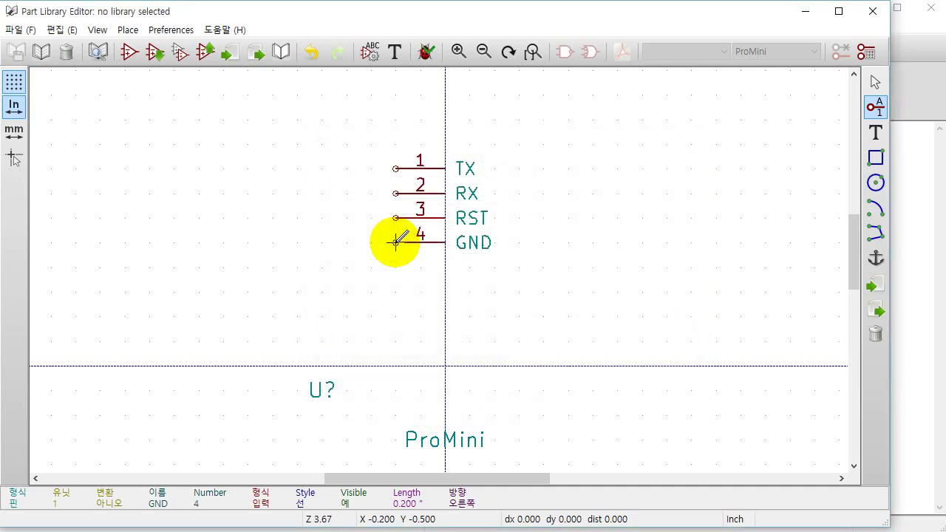
click(395, 243)
key(Escape)
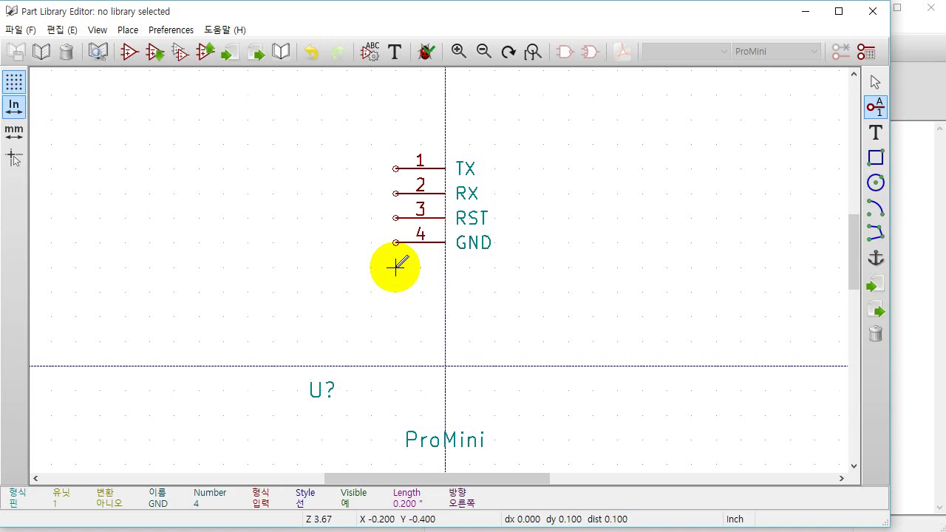
Add pins D2 (5) and D3 (6) below GND.
click(395, 267)
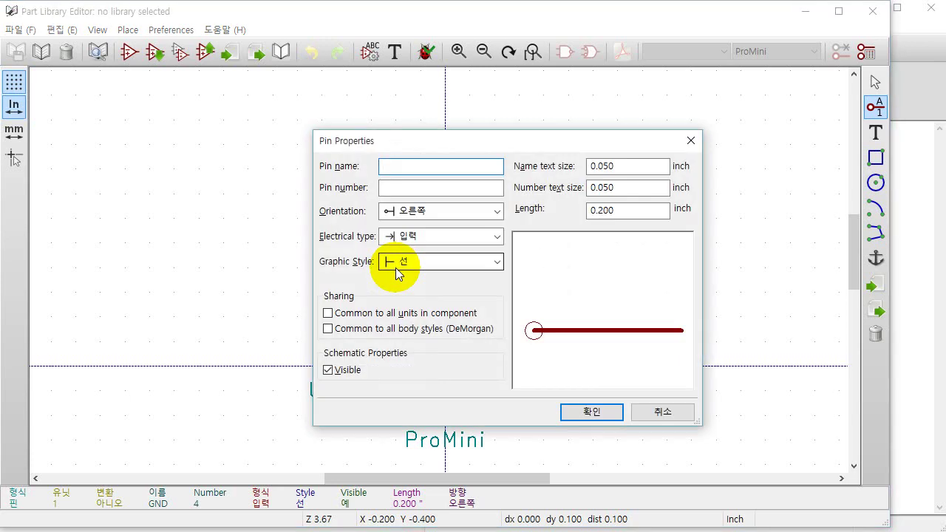
text(D2)
key(Tab)
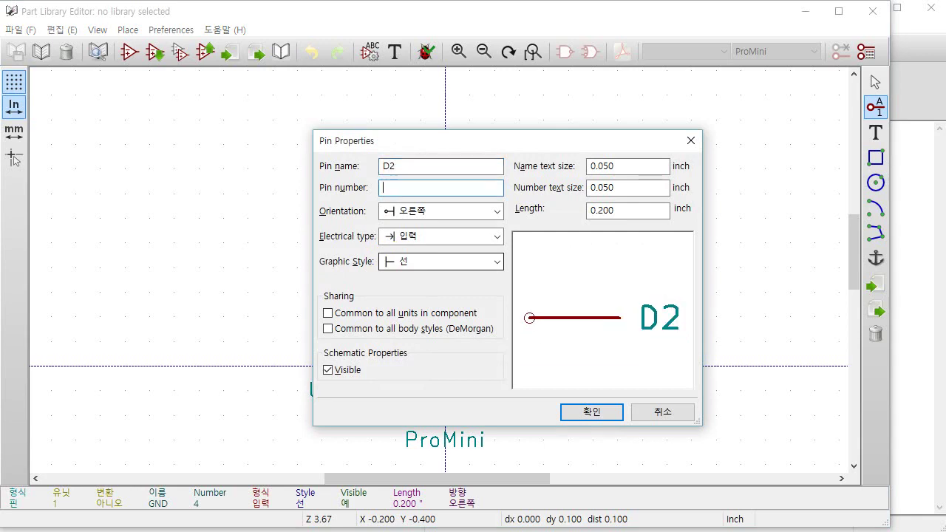
text(5)
key(Return)
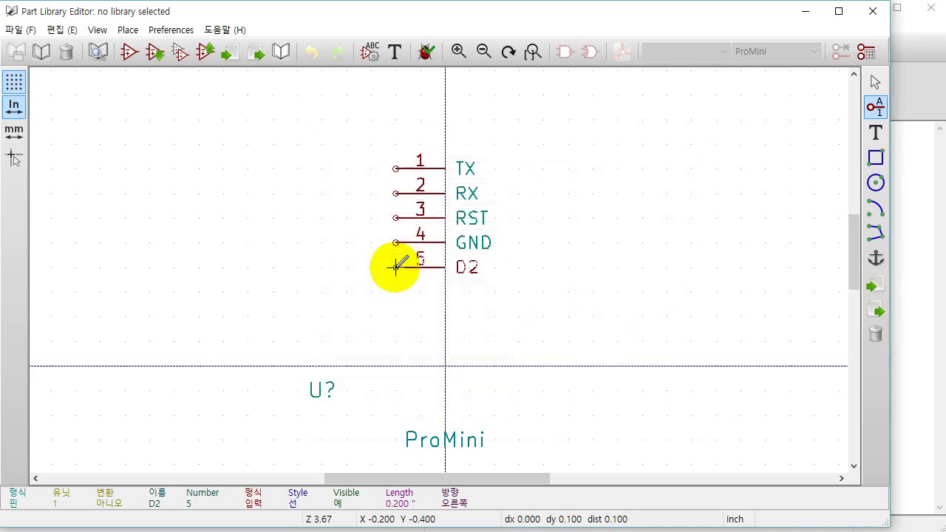
click(395, 267)
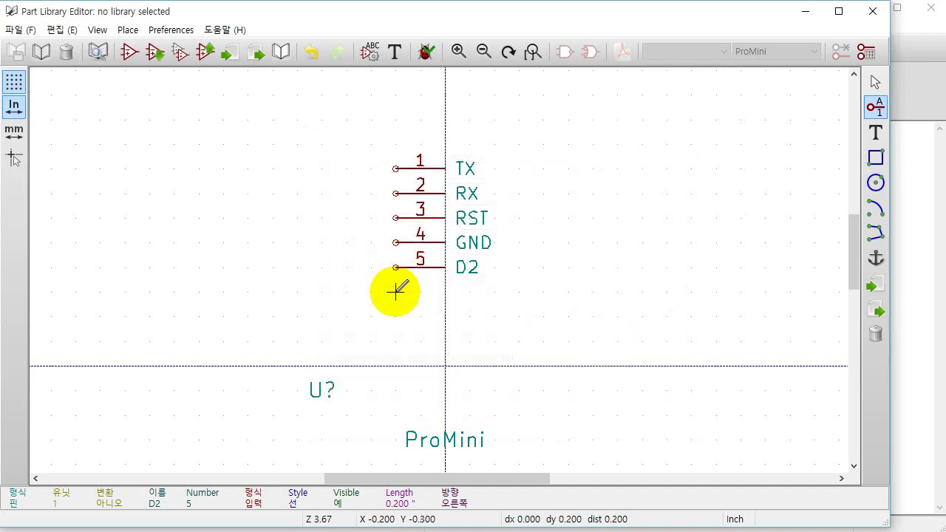
click(395, 290)
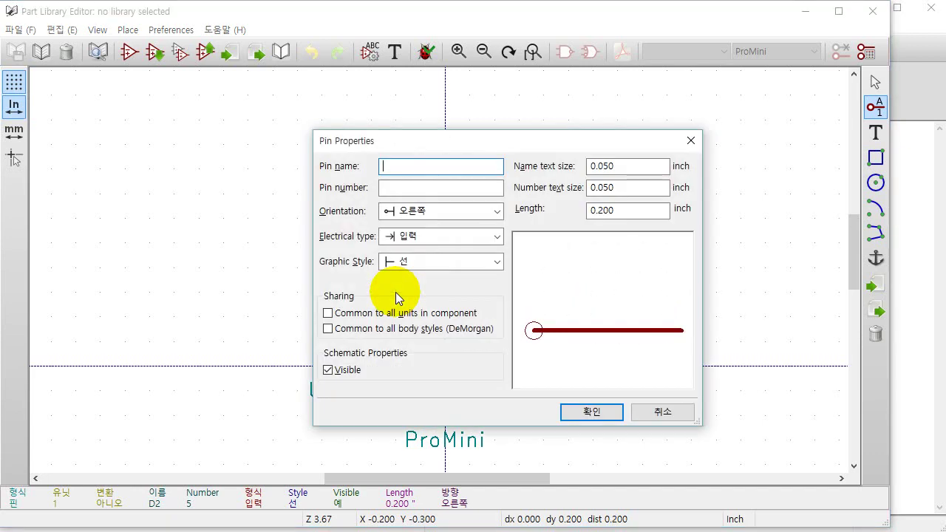
text(D3)
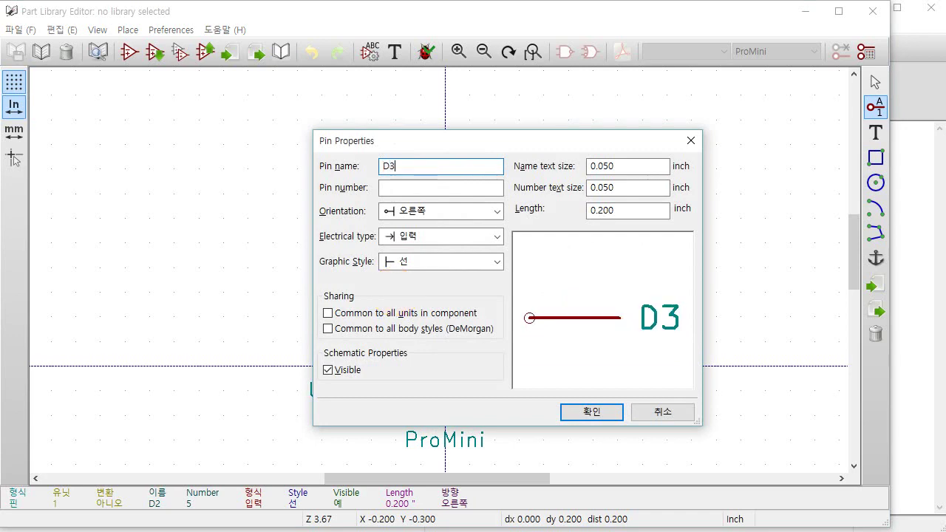
key(Tab)
text(6)
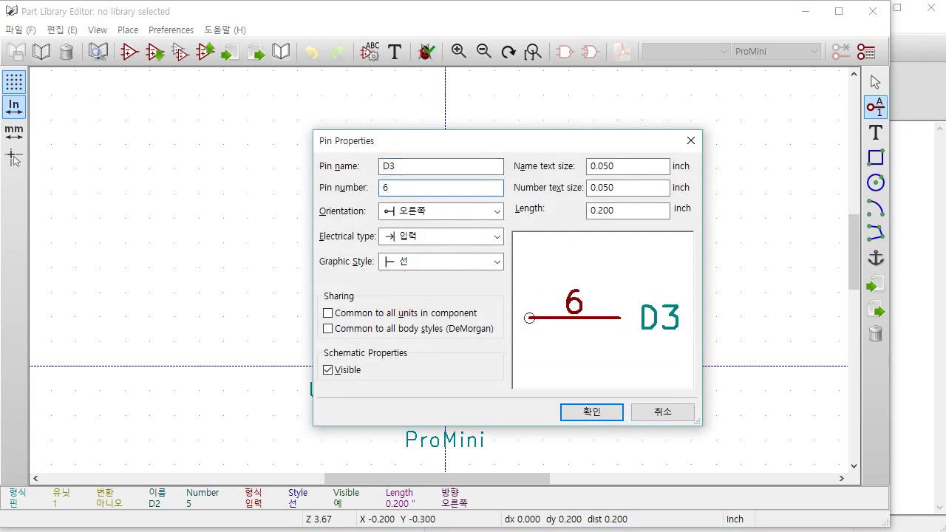
key(Return)
click(396, 291)
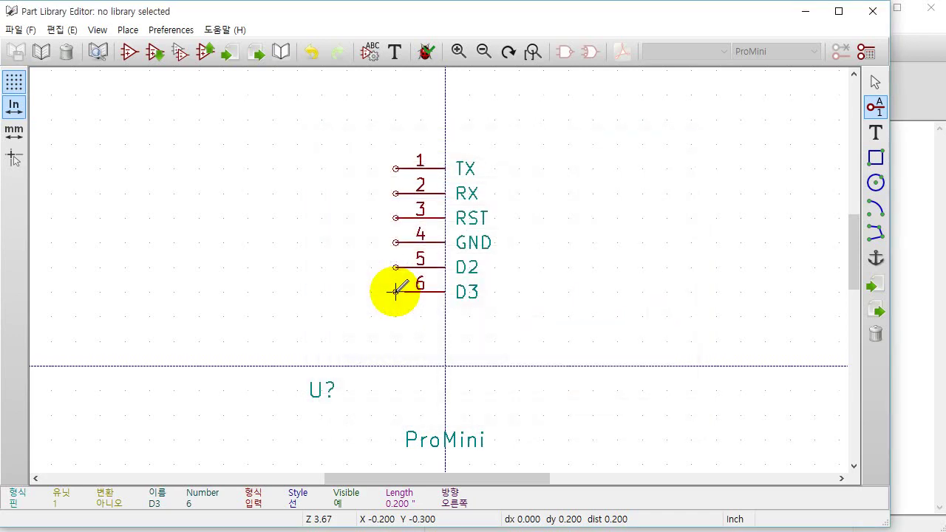
Add pins D4 (7) and D5 (8) below D3.
click(396, 316)
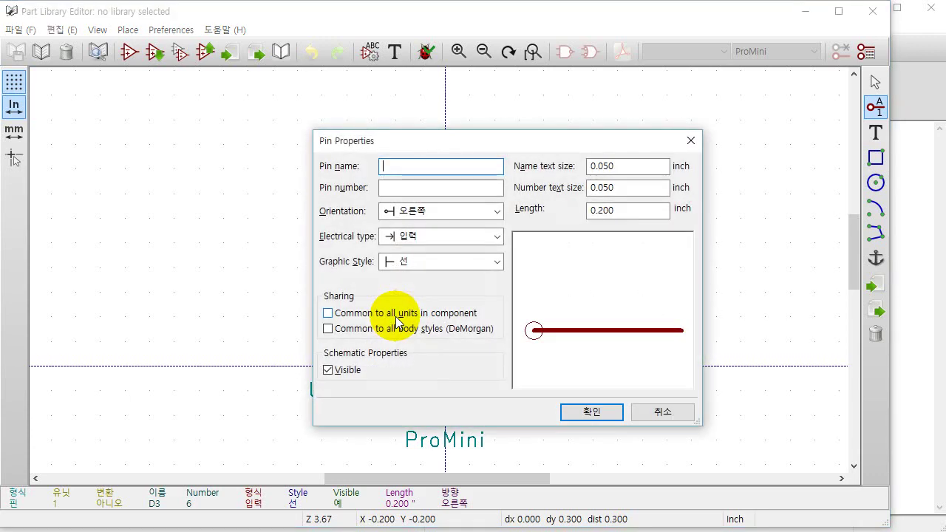
text(D4)
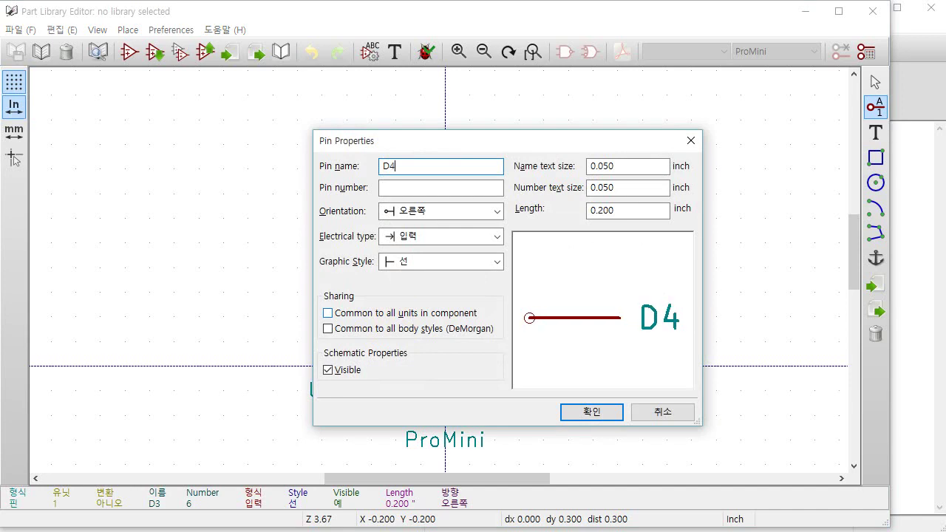
click(440, 188)
text(7)
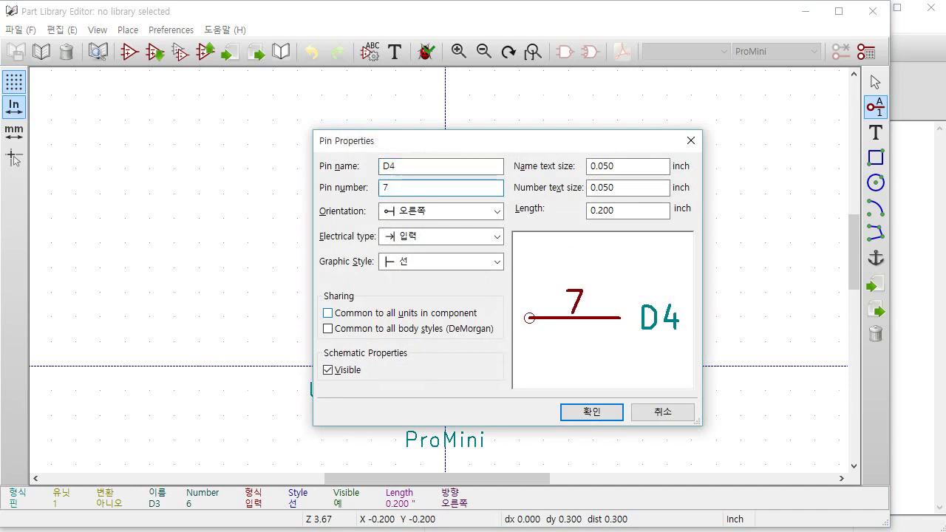
key(Return)
click(395, 315)
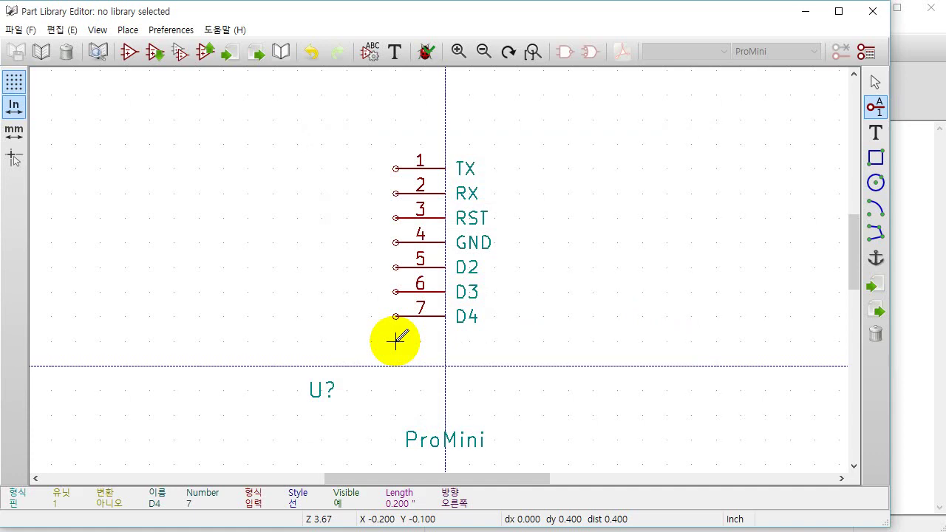
click(395, 340)
text(D5)
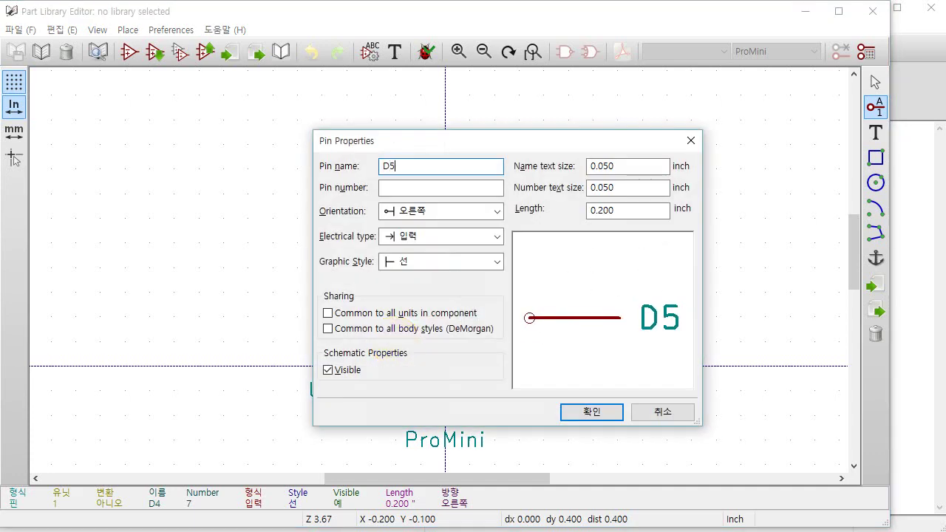
key(Tab)
text(8)
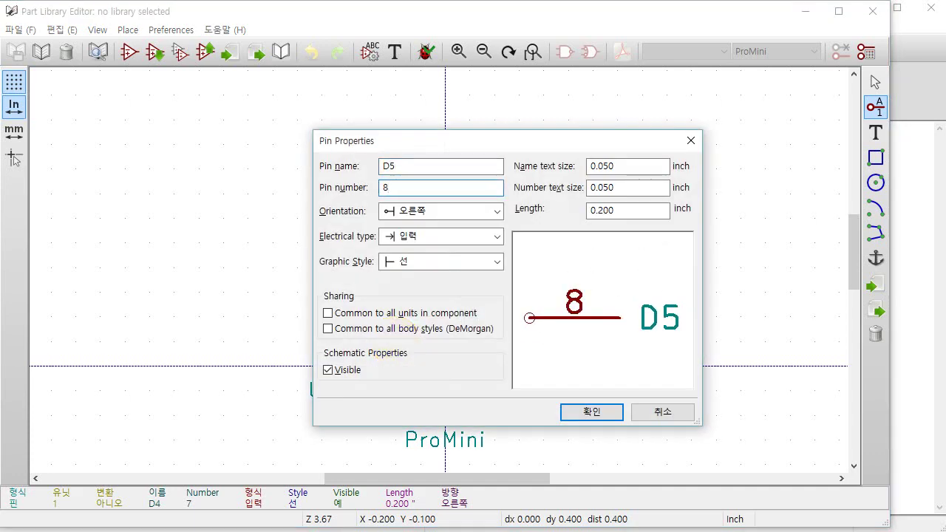
key(Return)
click(395, 340)
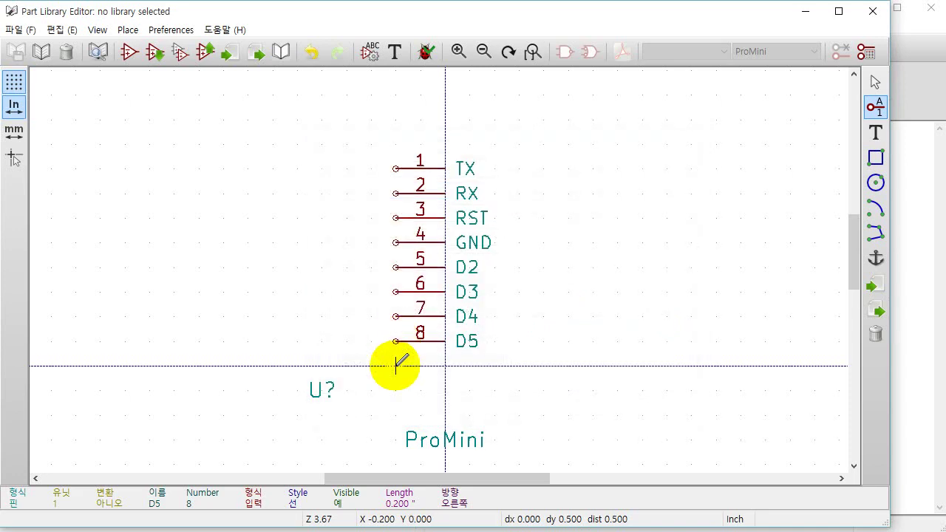
Add pins D6 (9) and D7 (10) below D5.
click(396, 365)
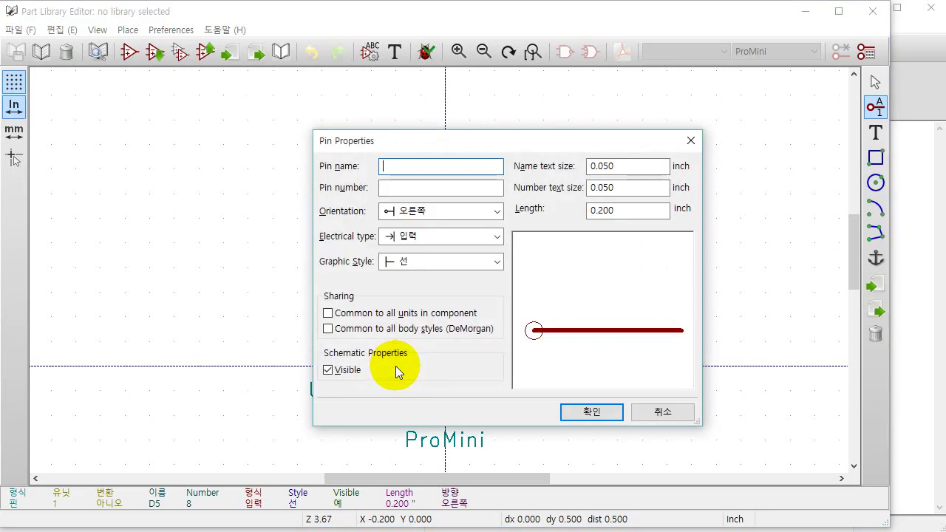
text(D6)
key(Tab)
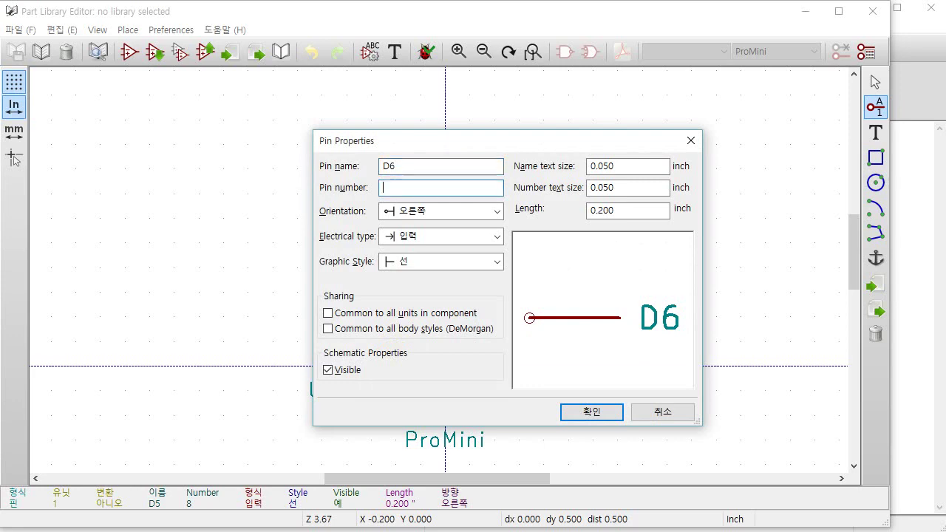
text(9)
key(Return)
click(396, 365)
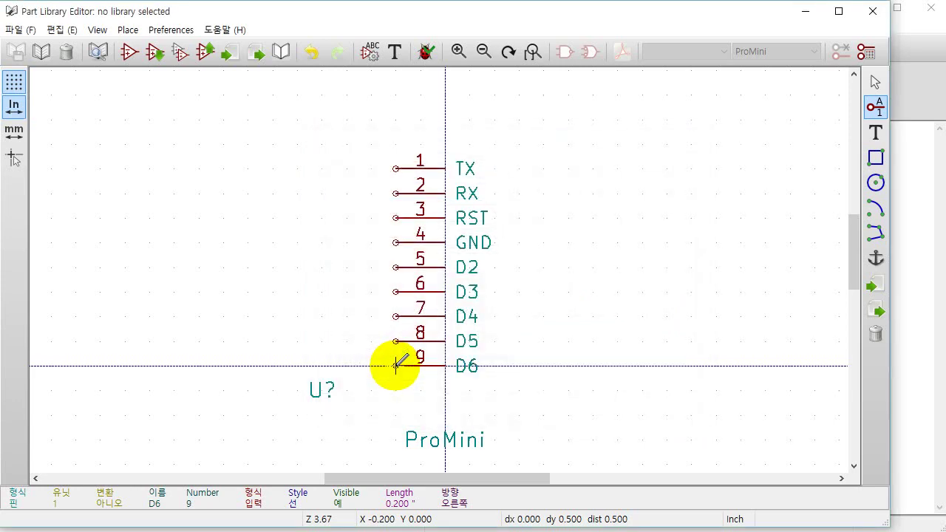
click(395, 391)
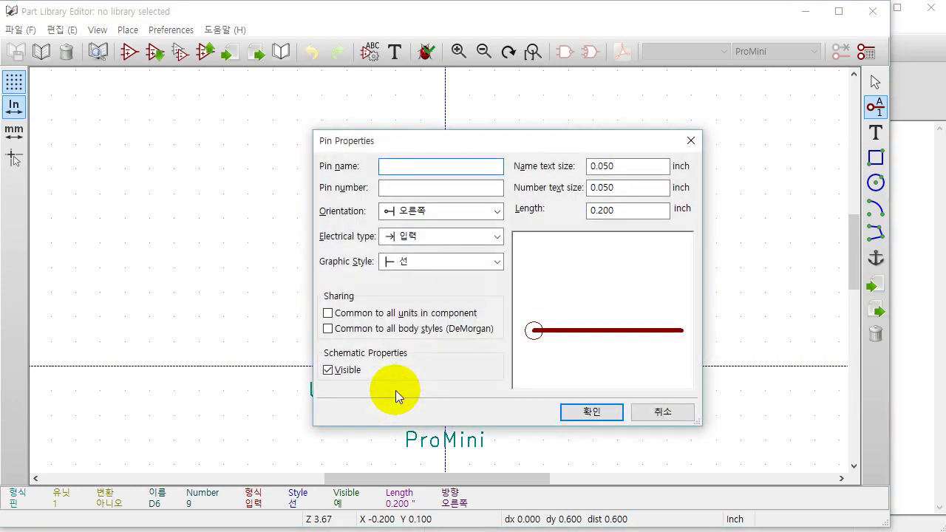
text(D7)
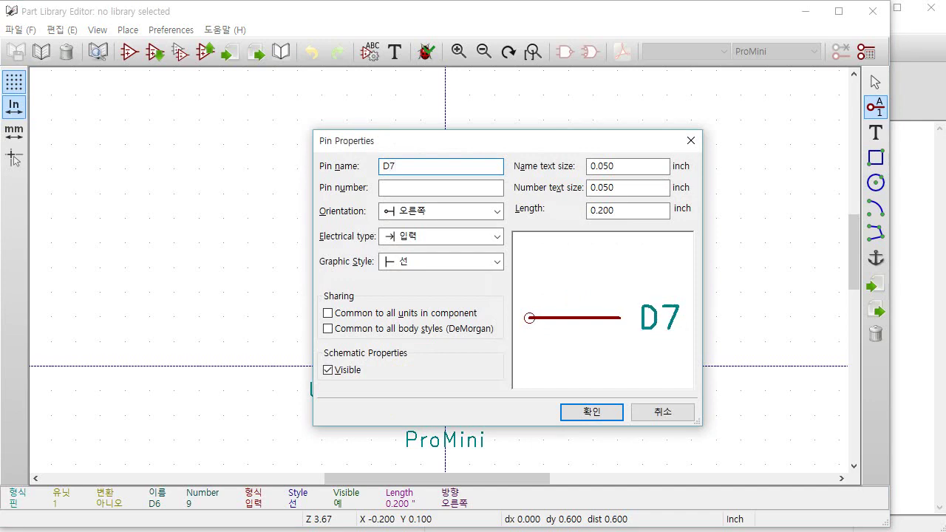
key(Tab)
text(10)
key(Return)
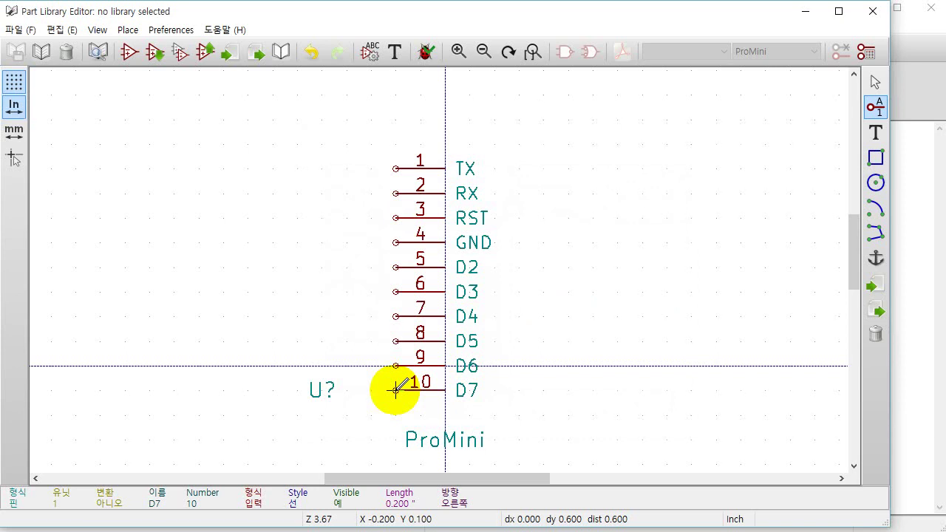
click(396, 389)
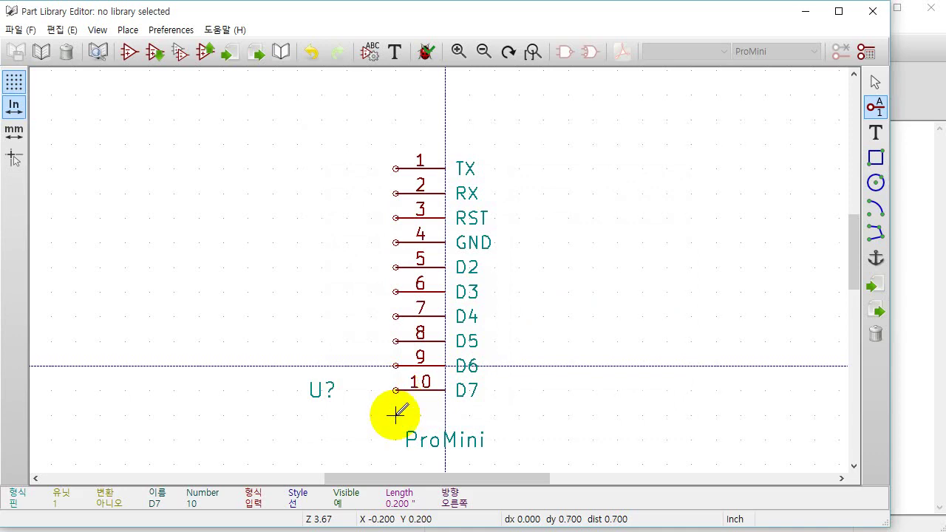
Add pins D8 (11) and D9 (12) below D7.
click(396, 414)
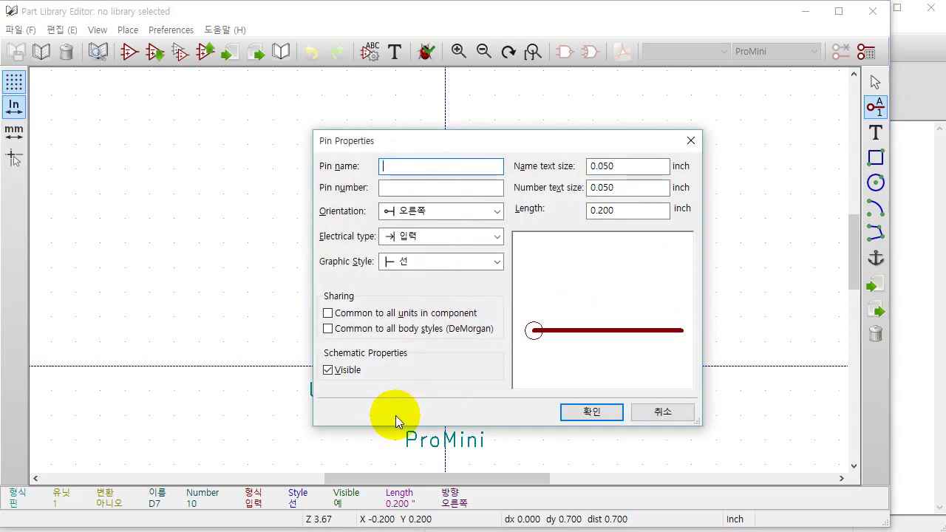
text(D)
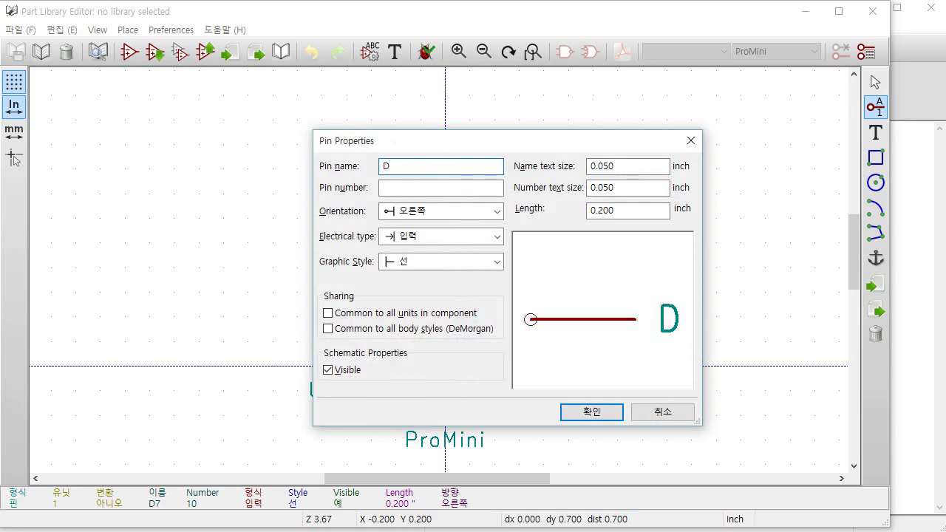
text(8)
text(1)
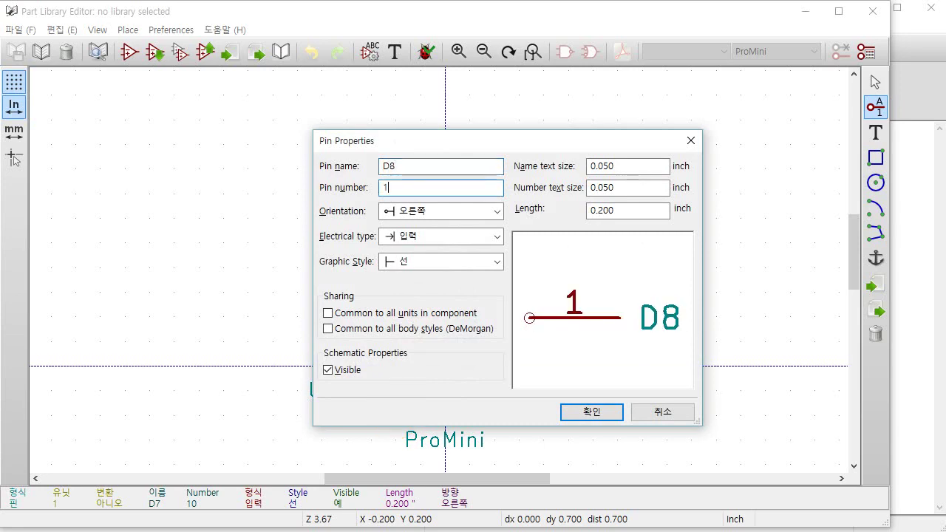
text(1)
key(Return)
click(396, 415)
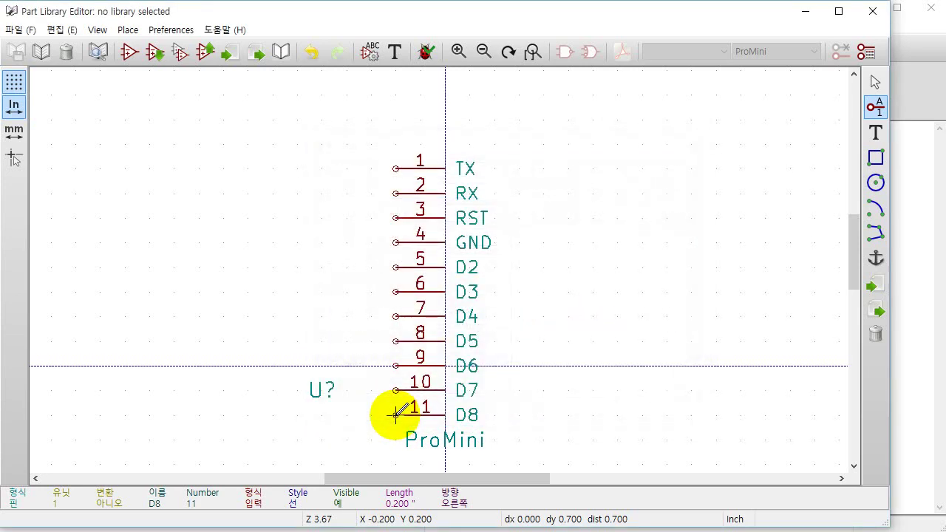
click(396, 439)
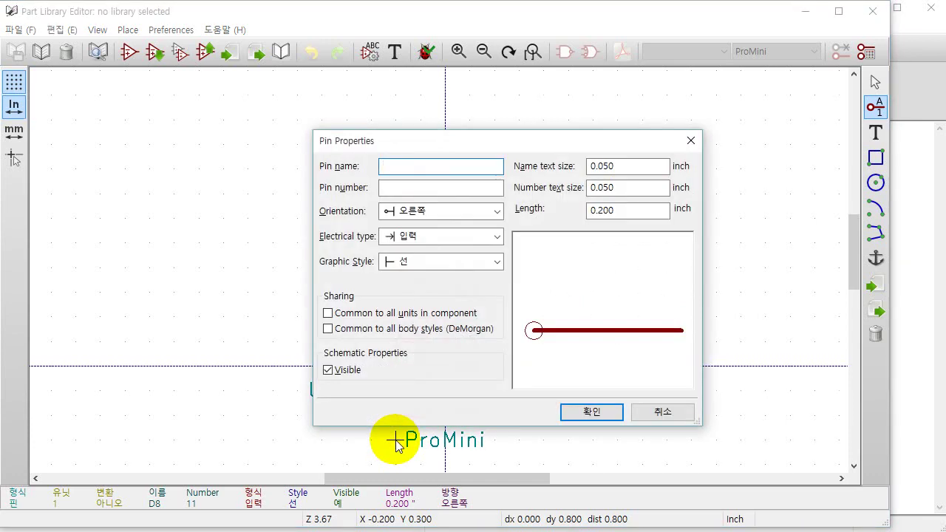
text(D)
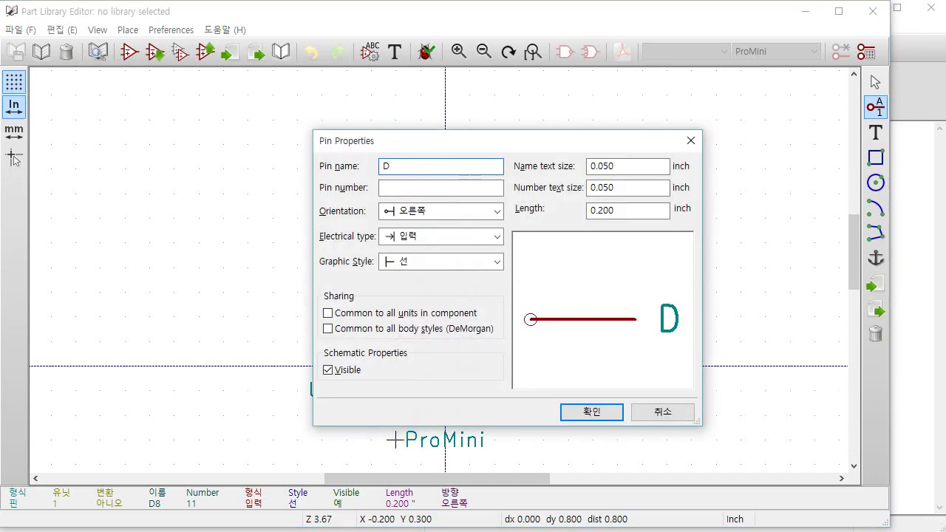
text(9)
key(Tab)
text(12)
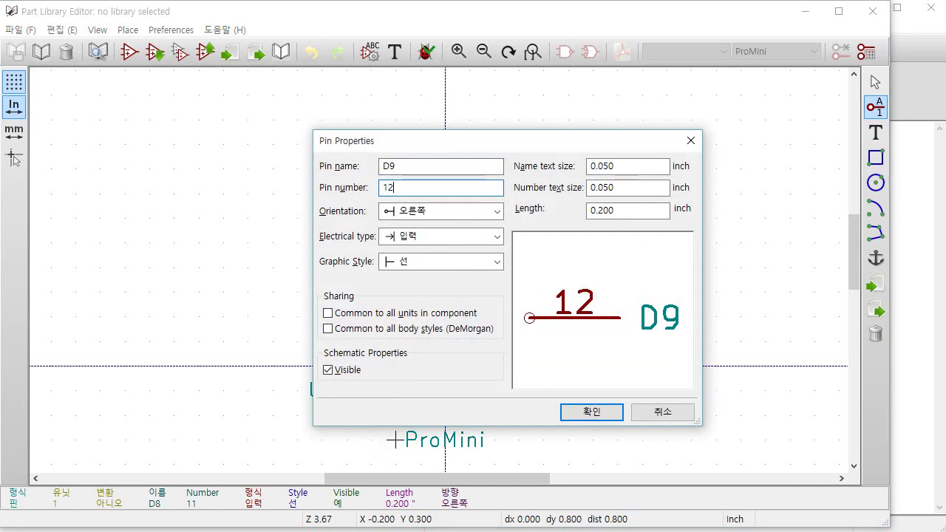
key(Return)
click(396, 439)
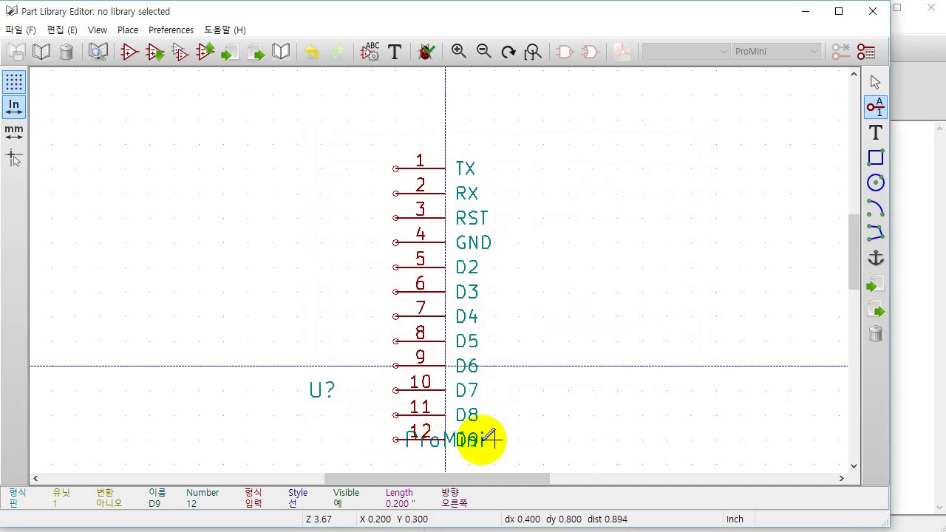
Stop adding pins and move the ProMini name label to the left.
key(Escape)
drag(487, 438, 283, 441)
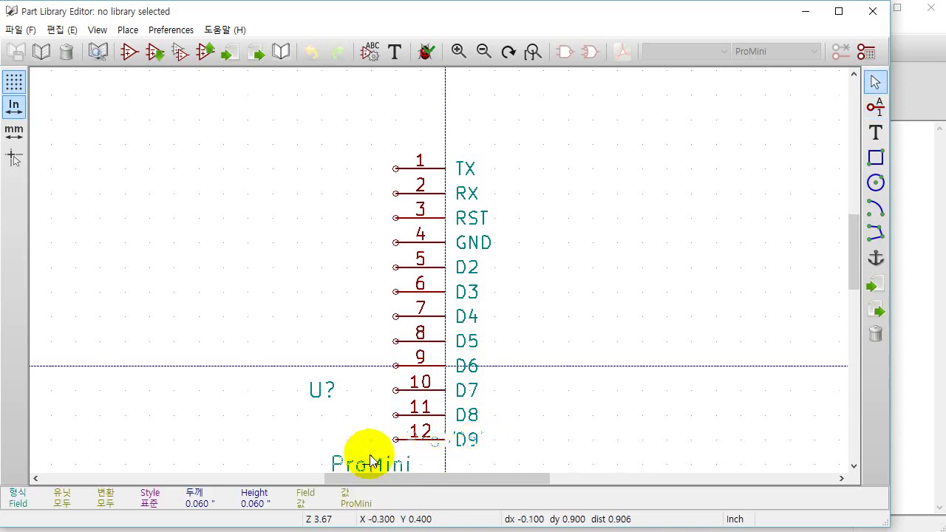
click(283, 441)
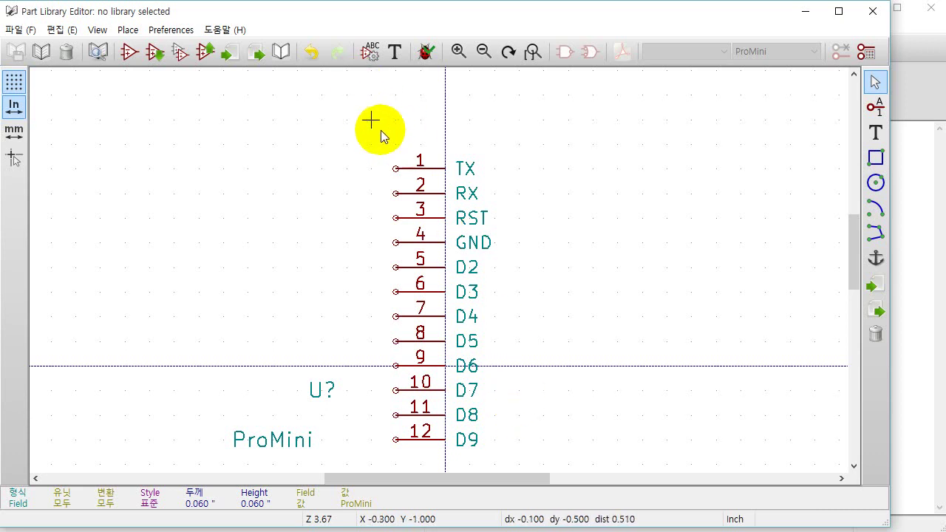
Copy the block of all twelve pins into a second column on the right.
drag(371, 120, 455, 445)
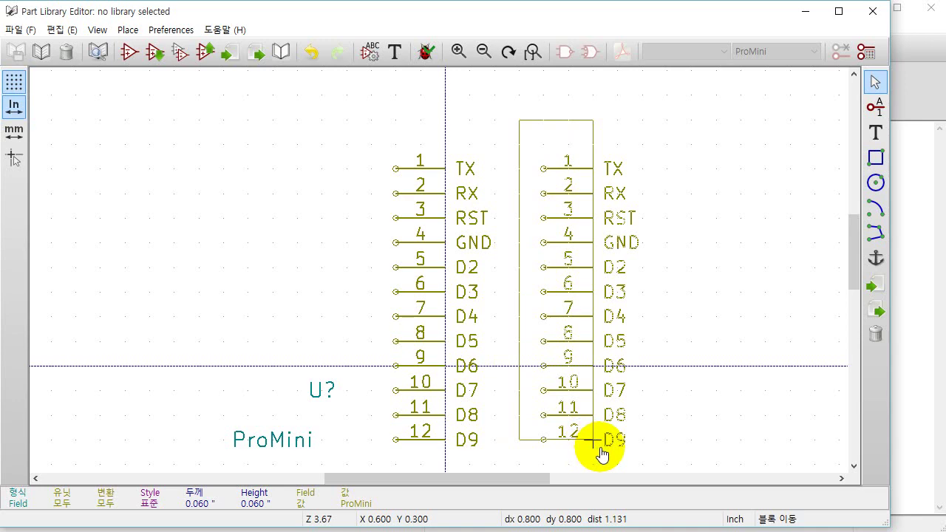
right_click(612, 450)
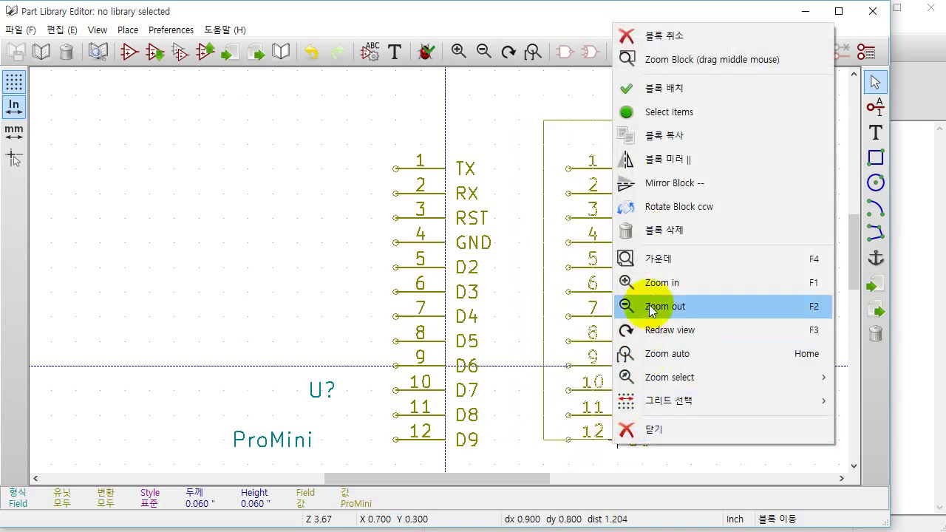
click(684, 142)
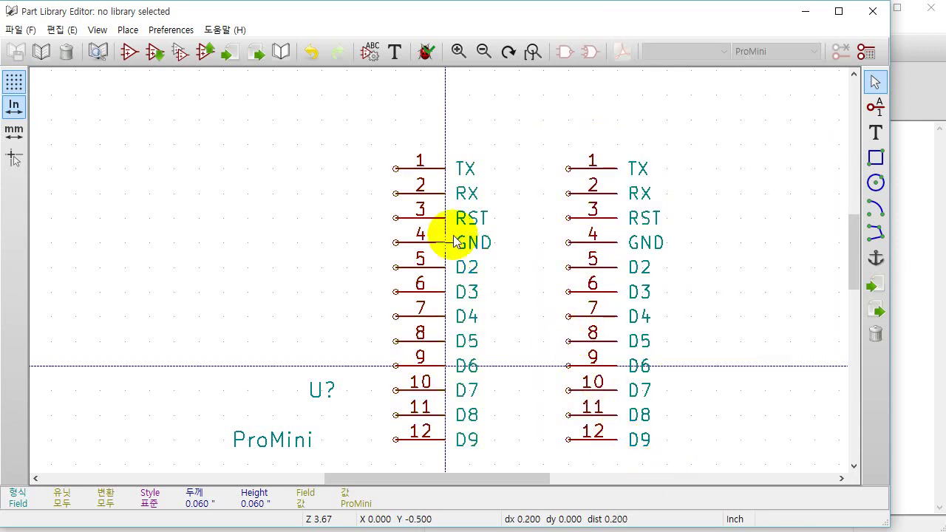
Mirror the copied TX–D9 pin column left to right with Mirror Block.
drag(543, 120, 666, 464)
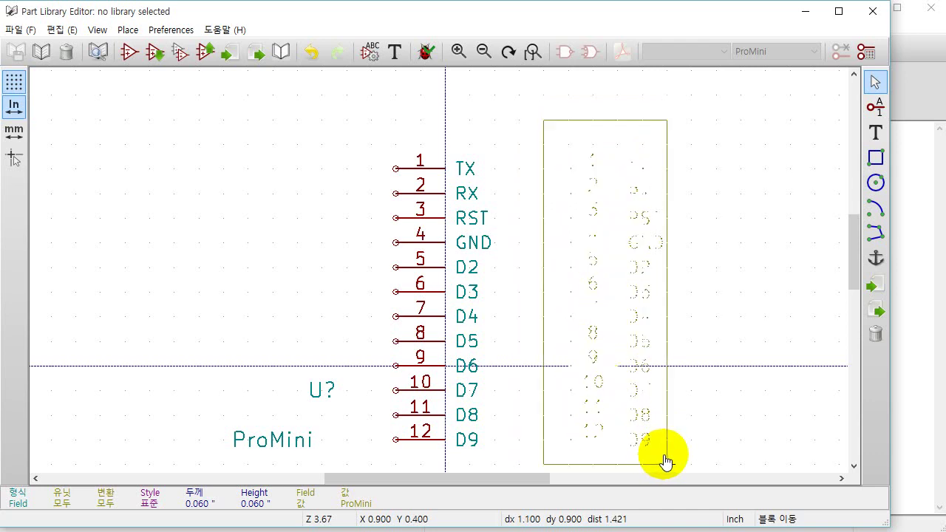
right_click(663, 461)
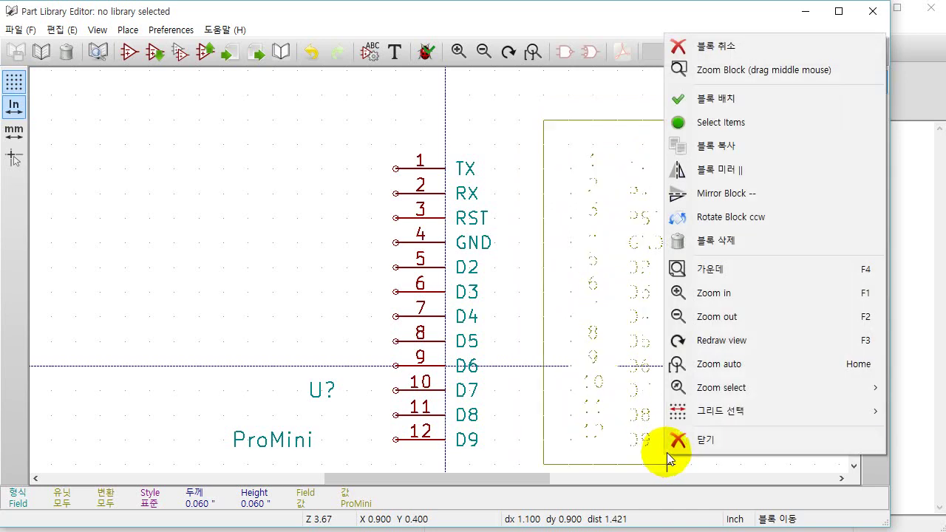
click(735, 176)
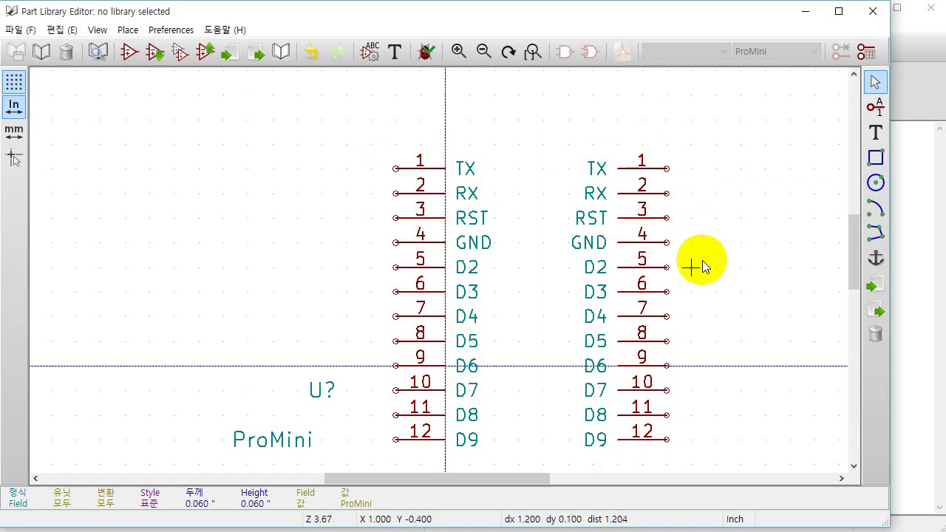
Rename the copied bottom pin D9 to D10 with number 13.
double_click(641, 441)
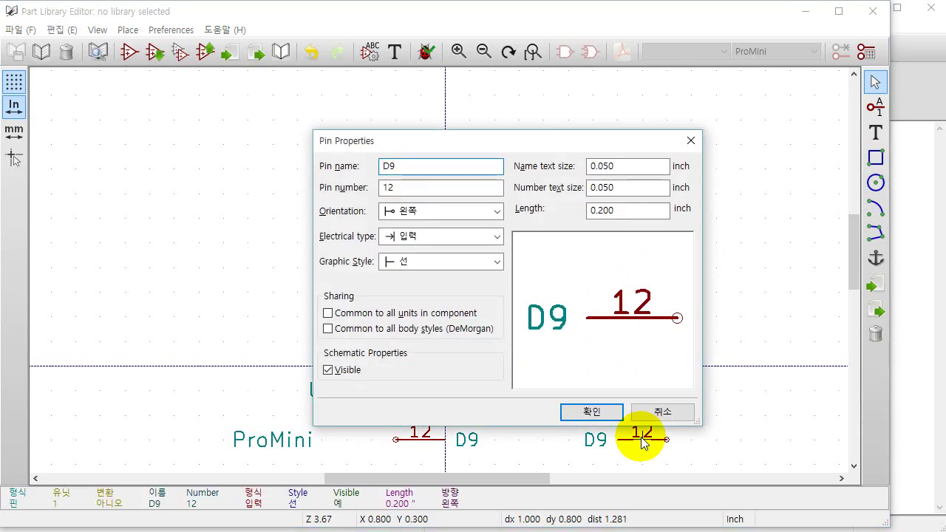
key(BackSpace)
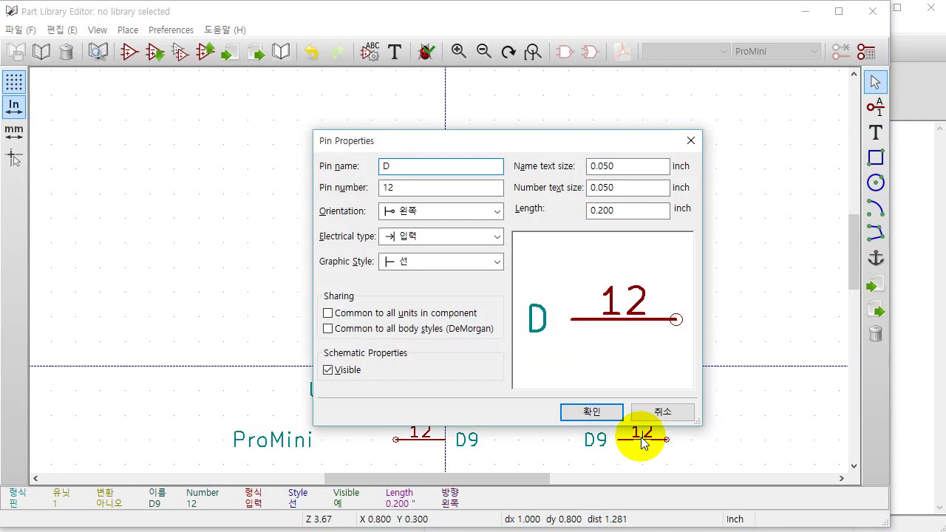
text(10)
key(Tab)
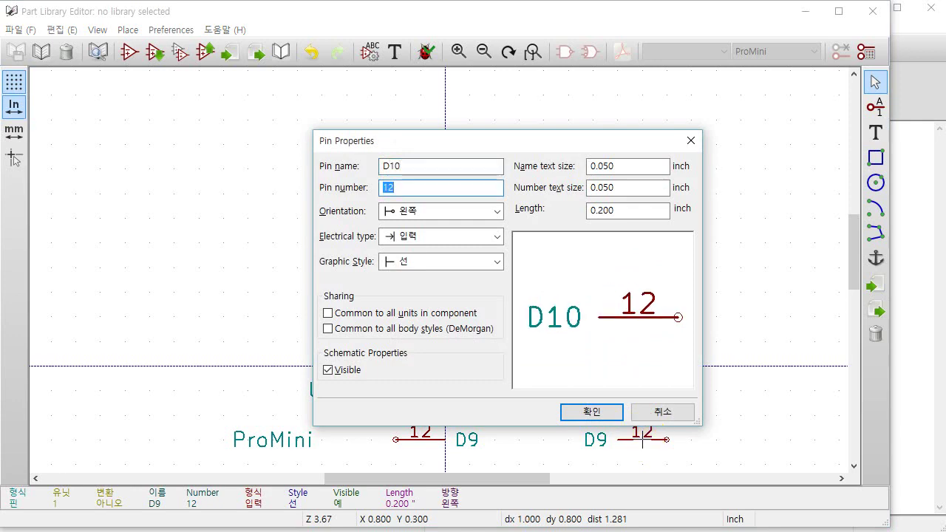
text(13)
key(Return)
click(643, 440)
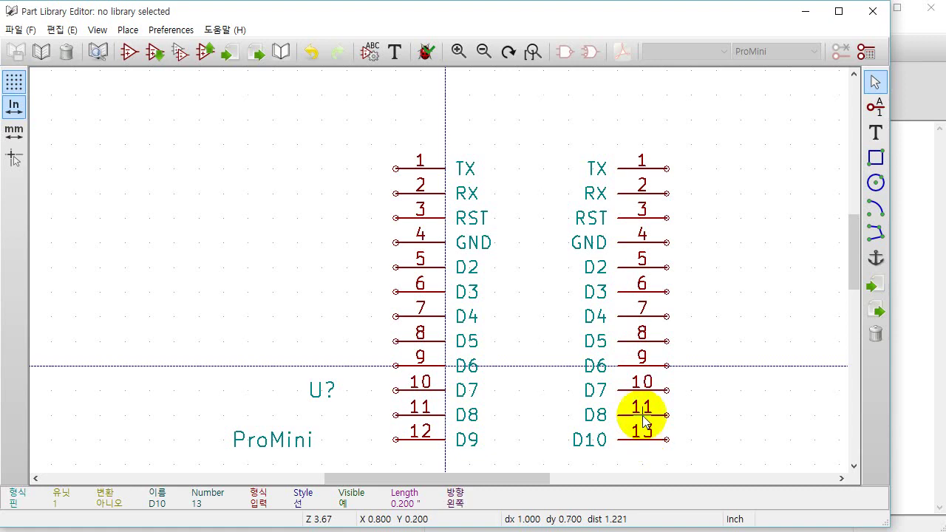
Change copied pins D8 and D7 to D11/14 and D12/15.
click(643, 420)
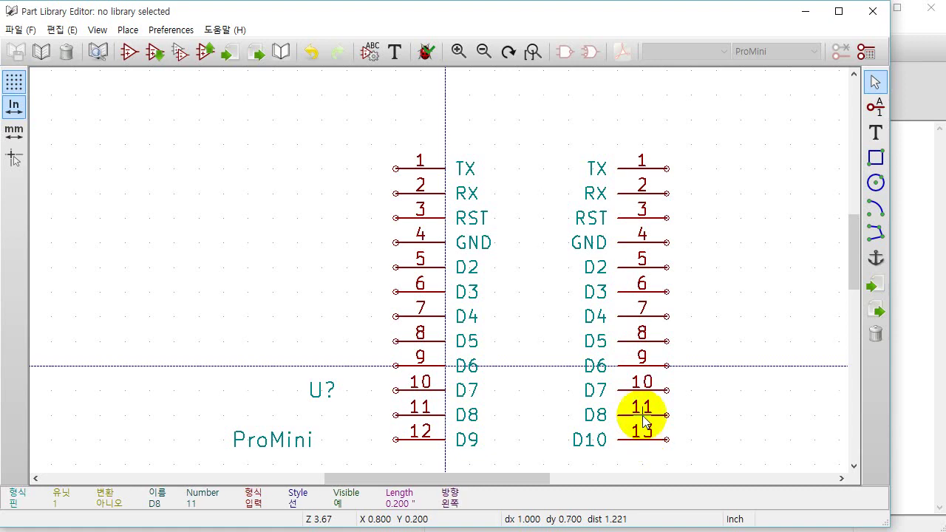
double_click(643, 419)
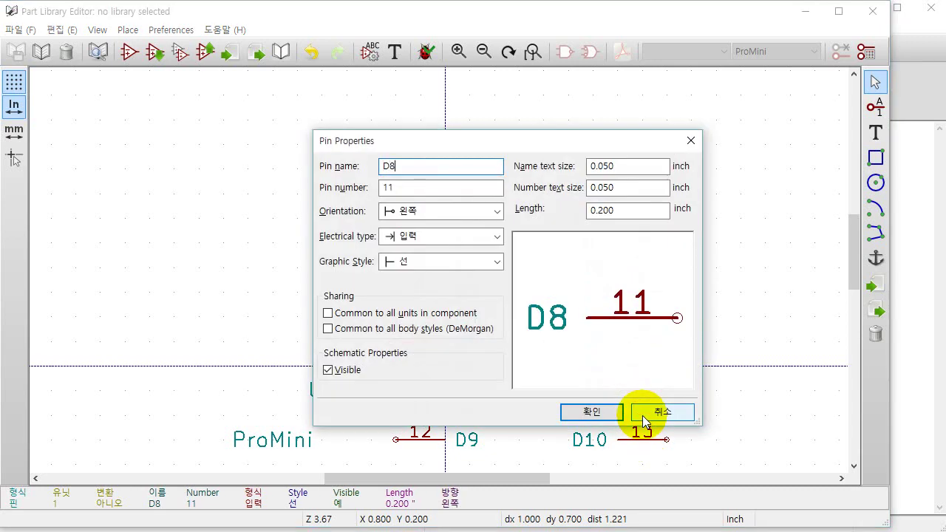
key(BackSpace)
text(11)
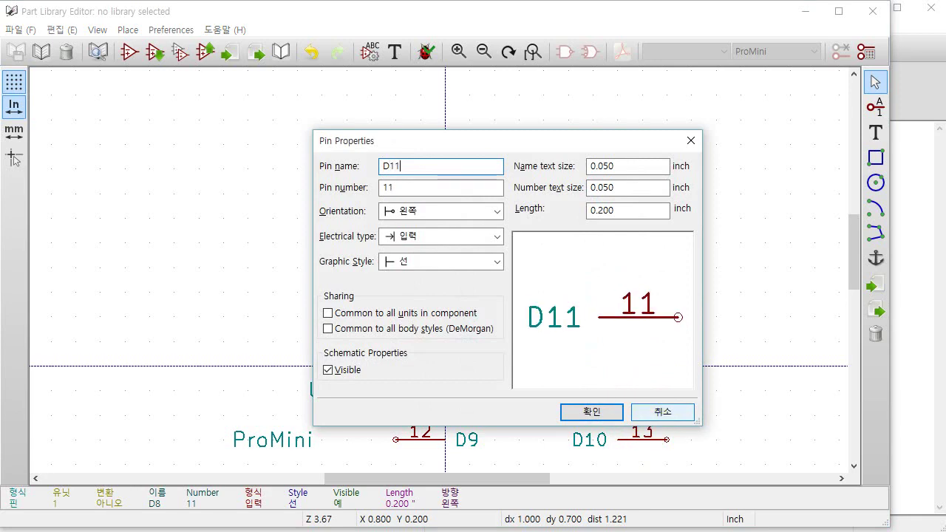
key(Tab)
text(14)
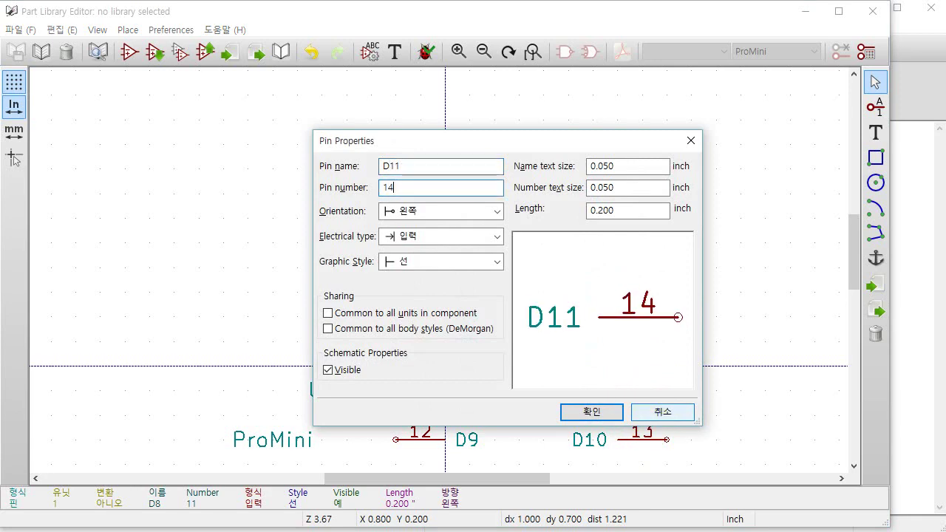
key(Return)
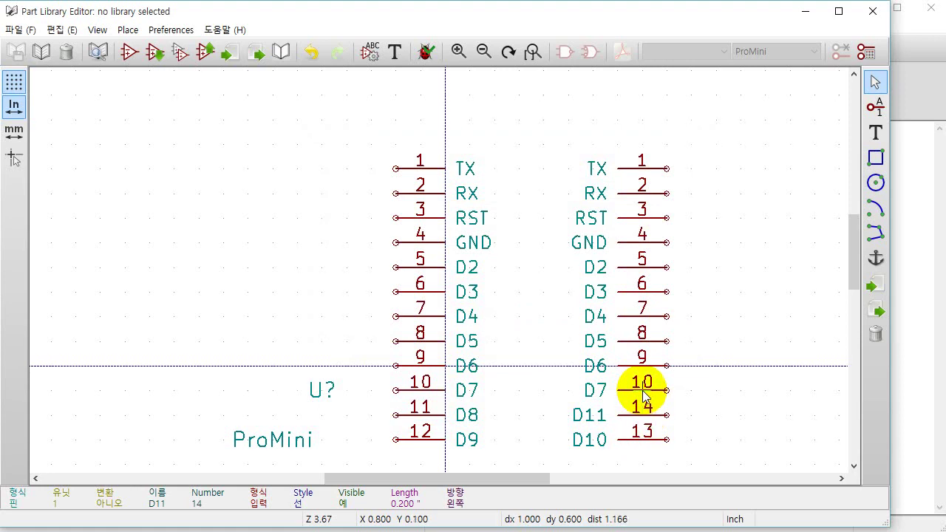
double_click(642, 391)
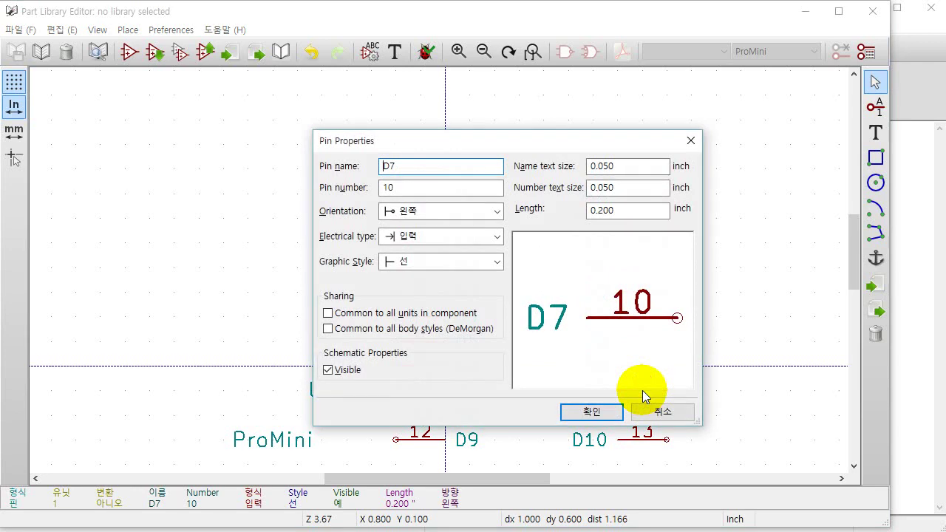
text(12)
key(Tab)
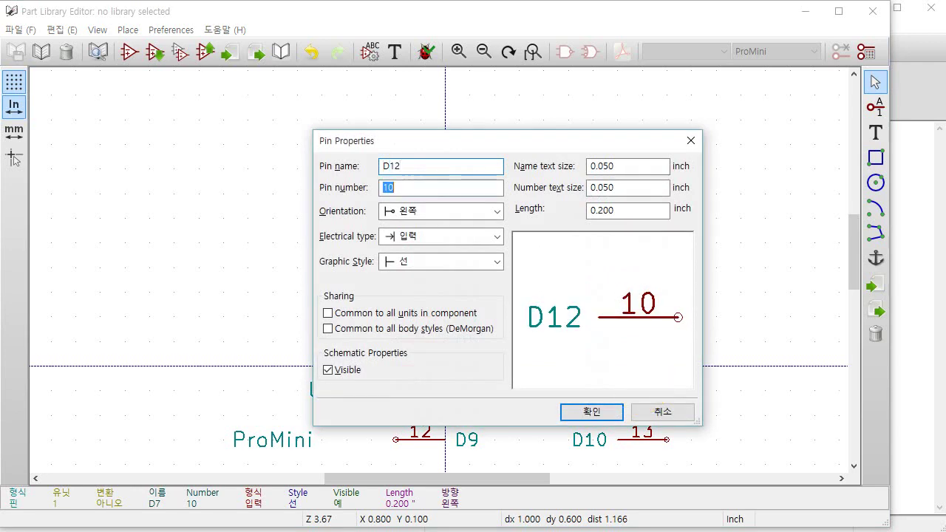
text(15)
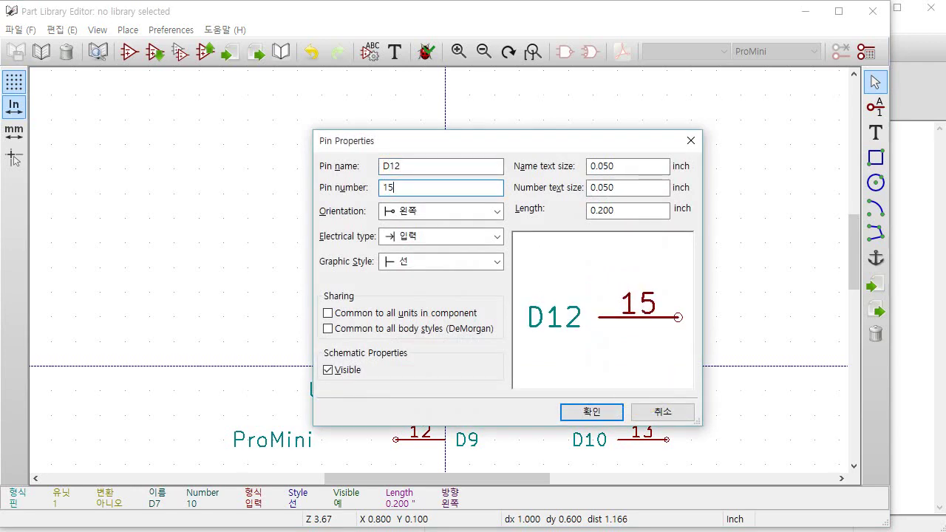
key(Return)
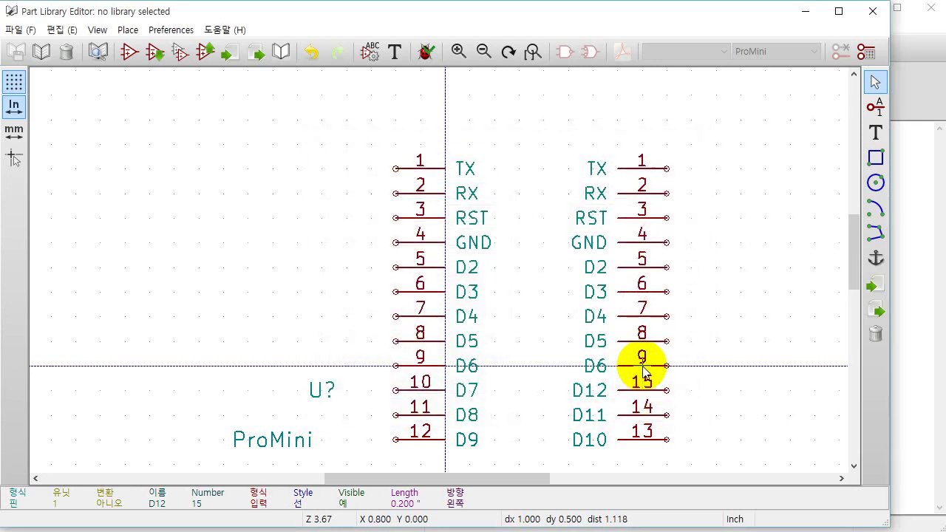
Change copied pin D6 to D13/16, then select pin D5's name for editing.
double_click(642, 366)
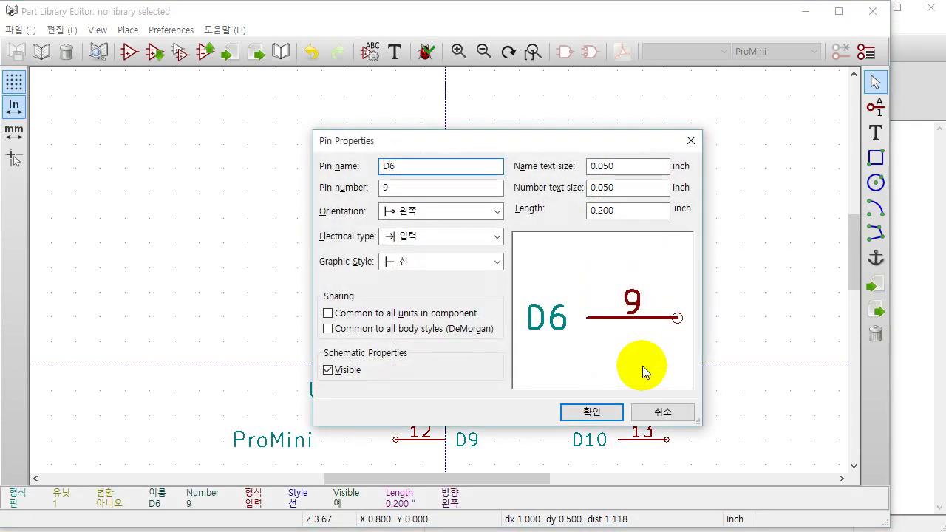
key(shift+Left)
text(13)
key(Tab)
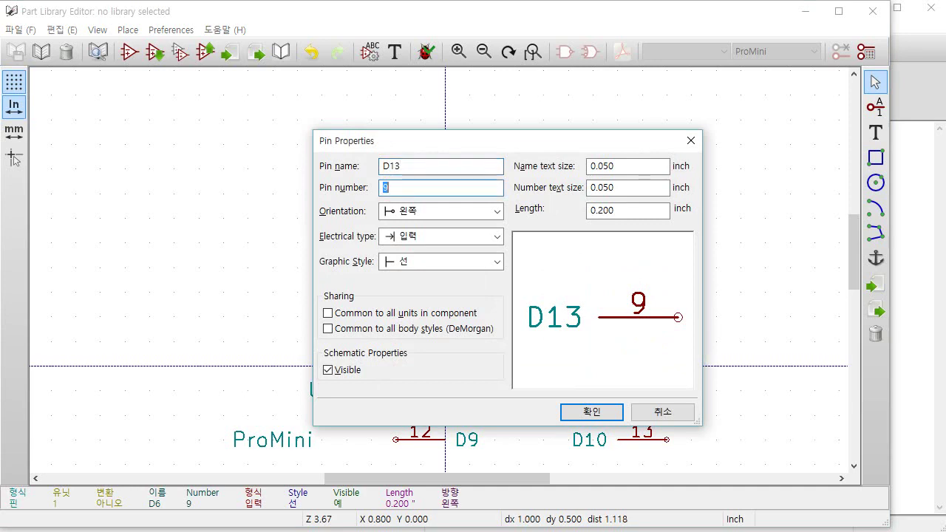
text(16)
key(Return)
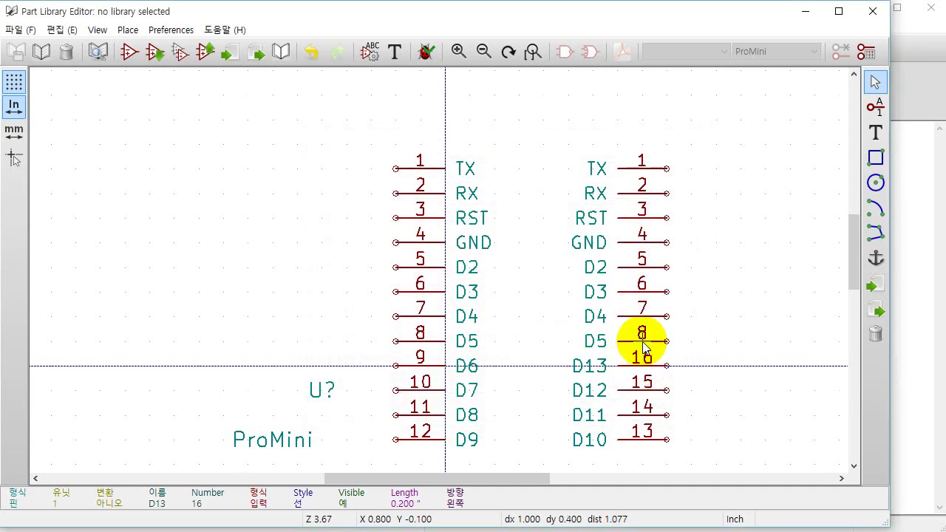
double_click(642, 341)
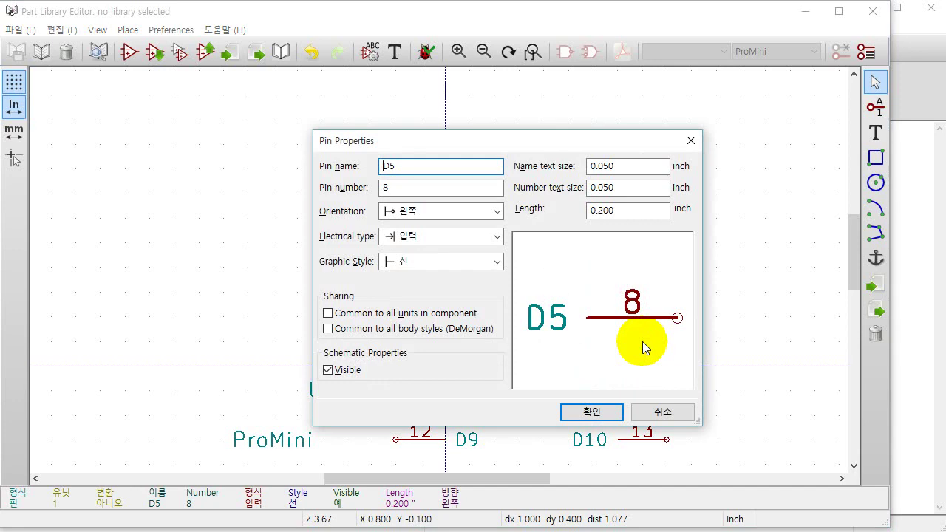
key(ctrl+a)
Rename the copied D5 and D4 pins to A0/17 and A1/18.
text(a)
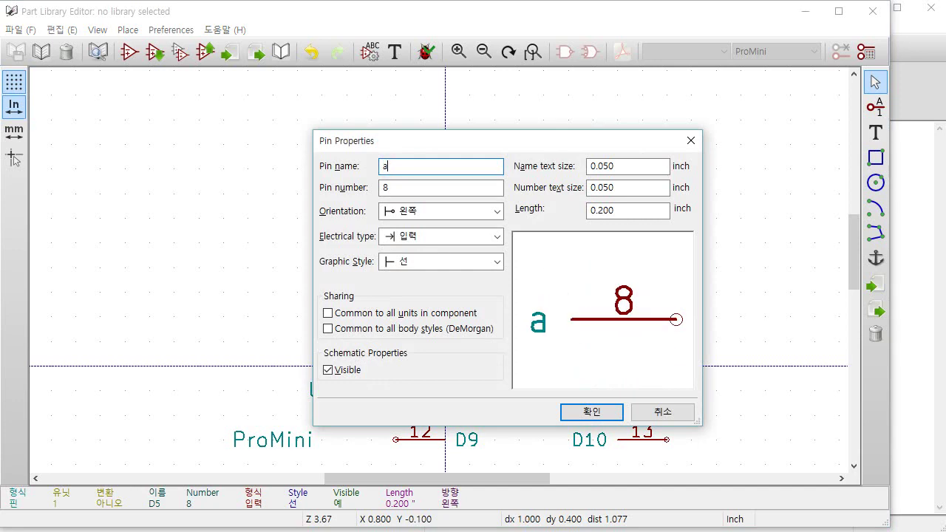
text(0)
key(BackSpace)
key(BackSpace)
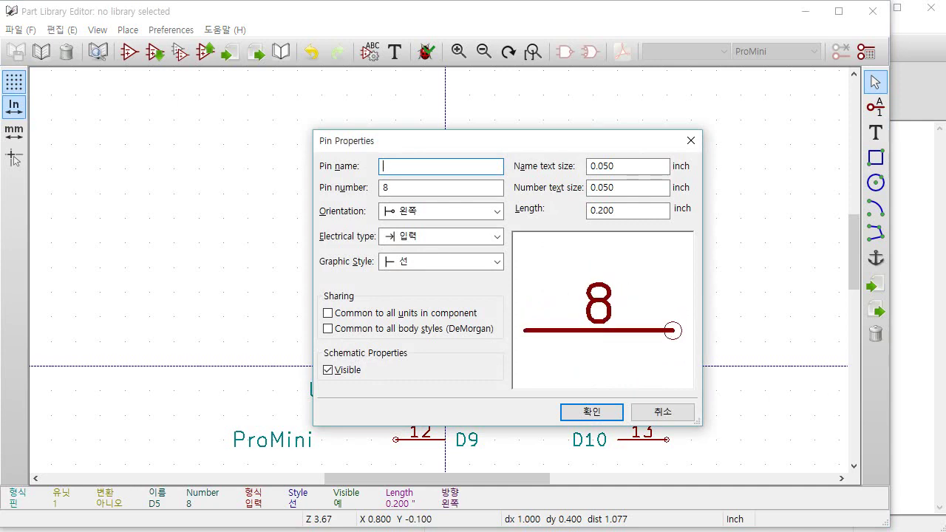
text(A0)
key(Tab)
text(17)
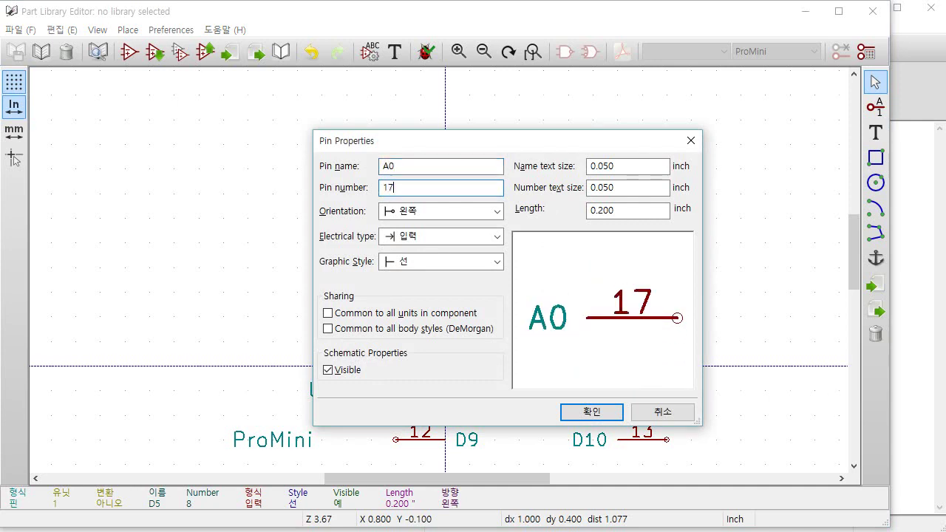
key(Return)
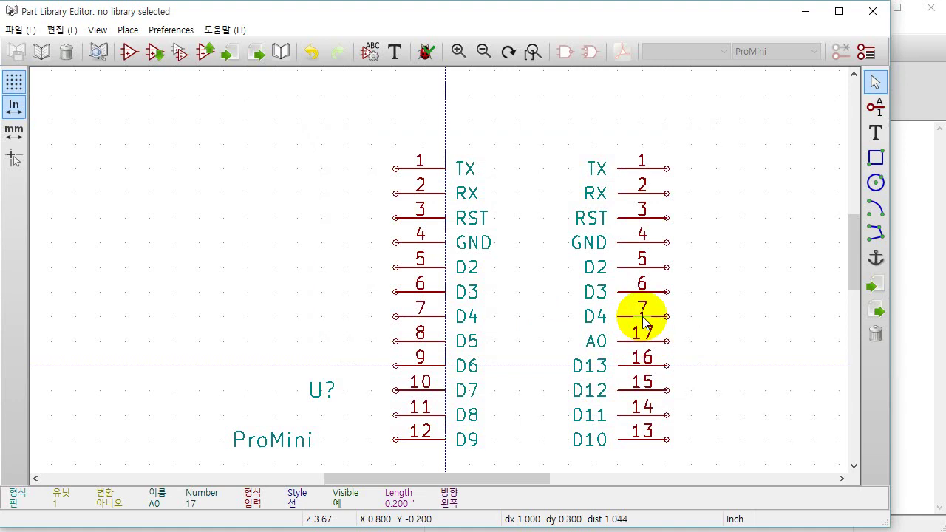
click(643, 319)
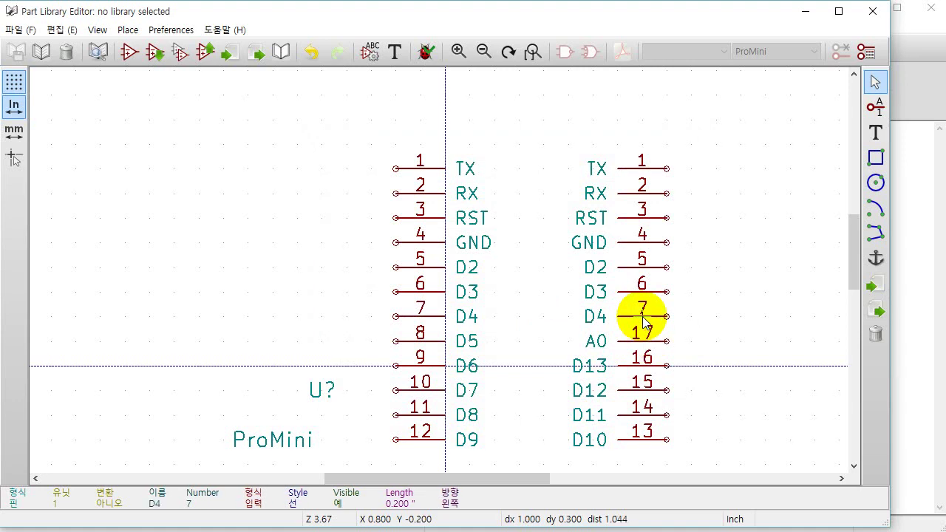
double_click(643, 319)
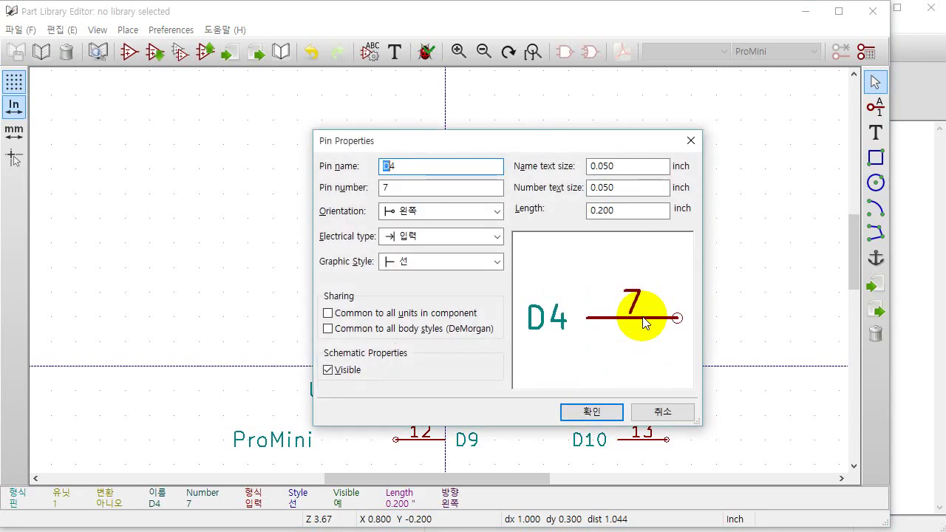
text(A1)
key(Tab)
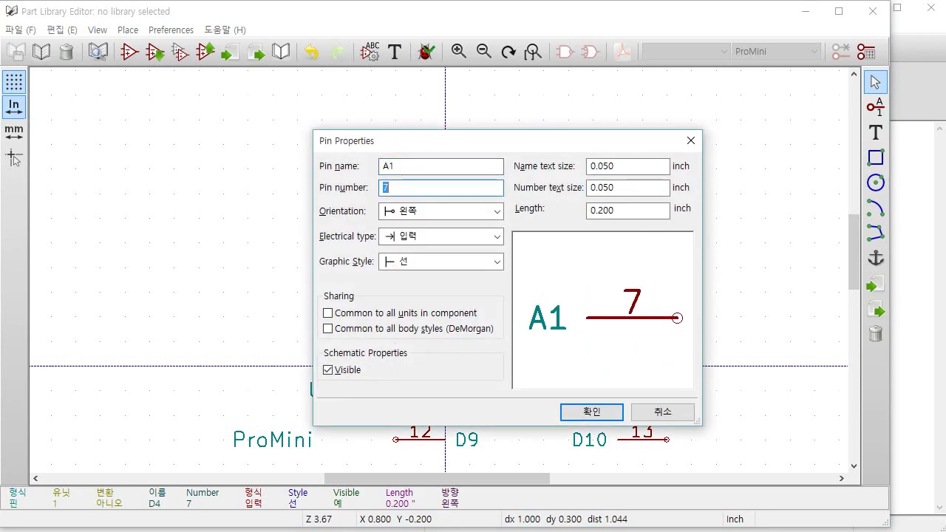
text(18)
key(Return)
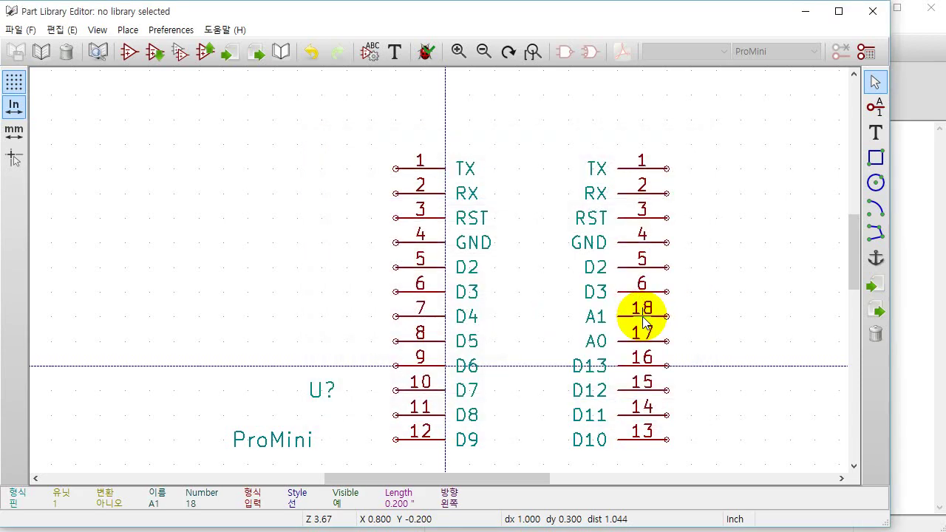
Rename the copied D3 and D2 pins to A2/19 and A3/20.
double_click(642, 291)
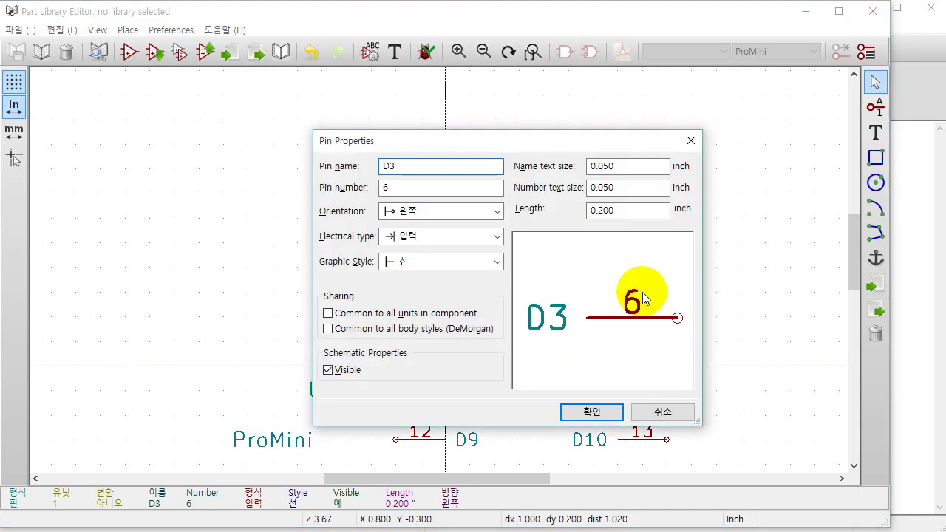
text(A2)
key(Tab)
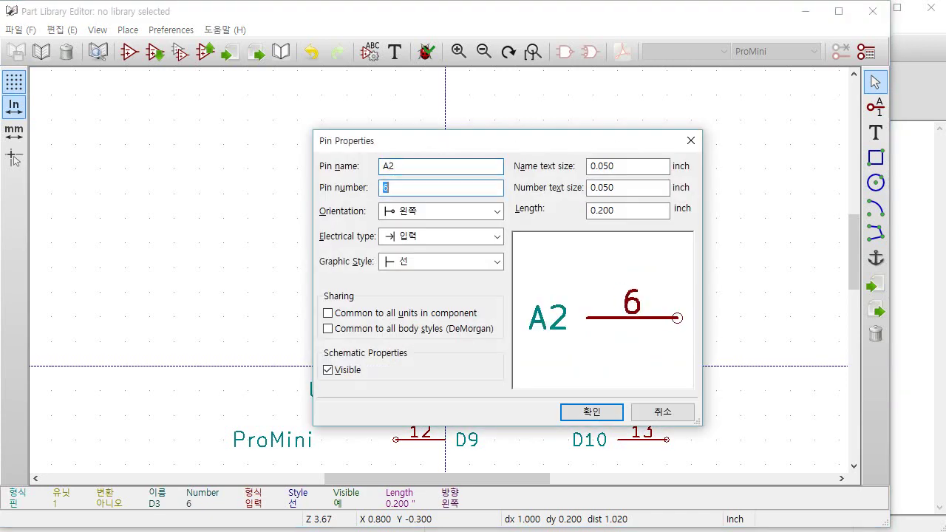
text(19)
key(Return)
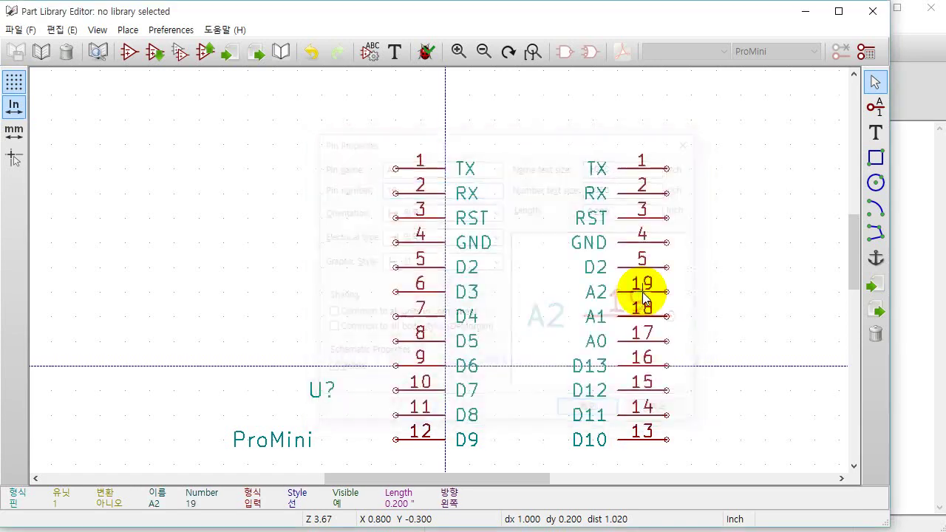
double_click(642, 267)
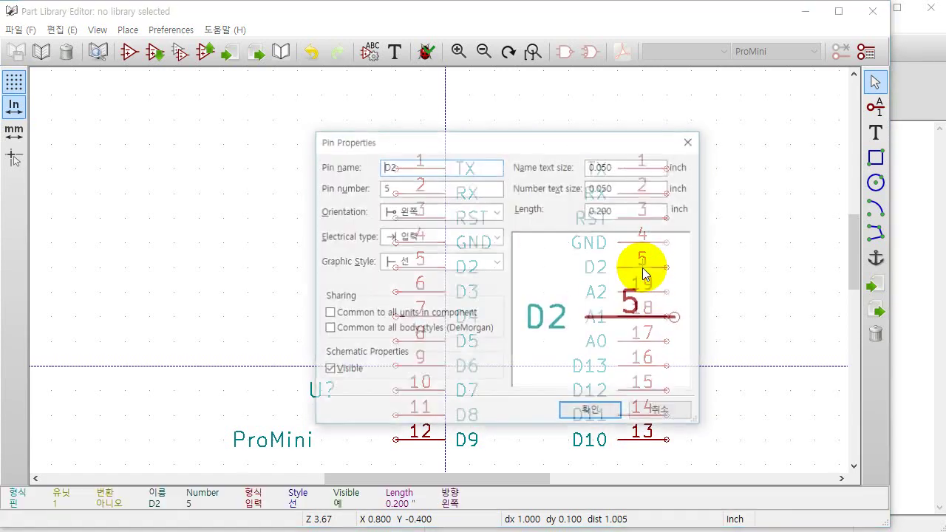
text(A)
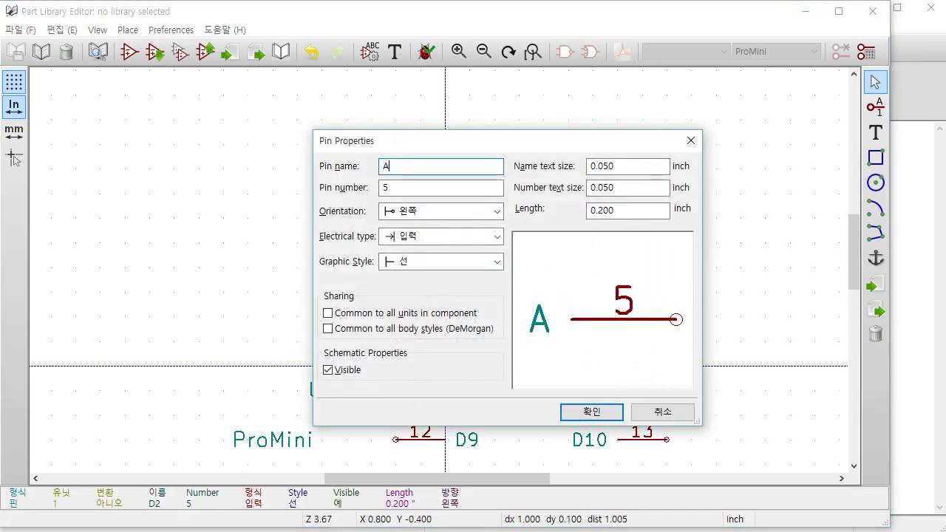
text(3)
key(Tab)
text(20)
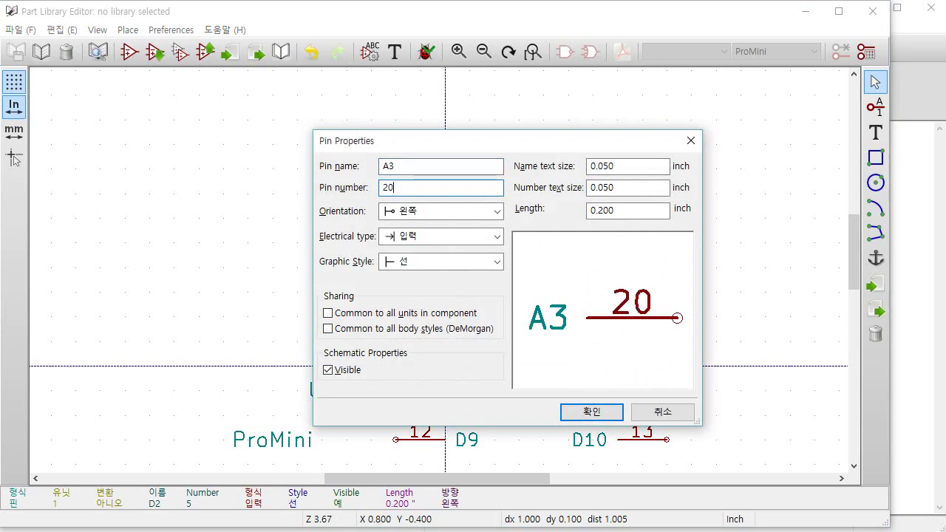
key(Return)
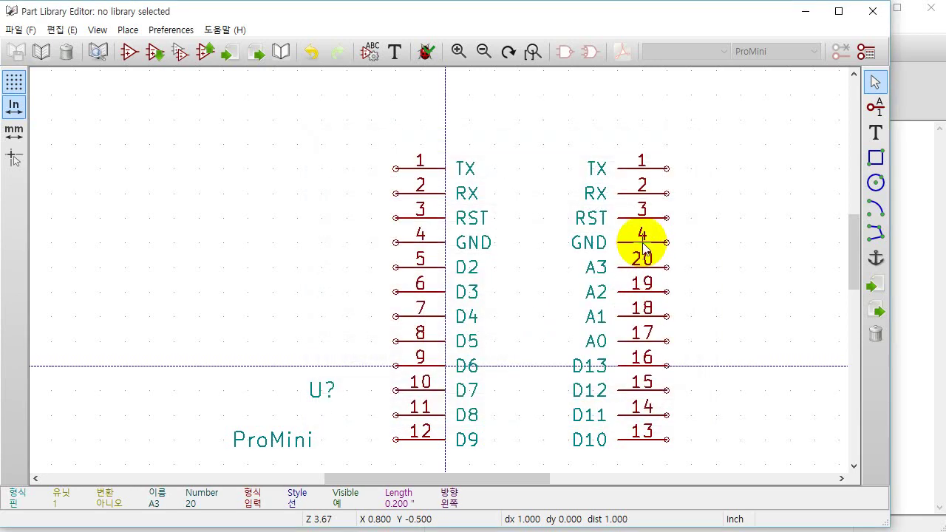
Rename right pin GND 4 to VCC 21 and renumber RST to 22.
double_click(642, 244)
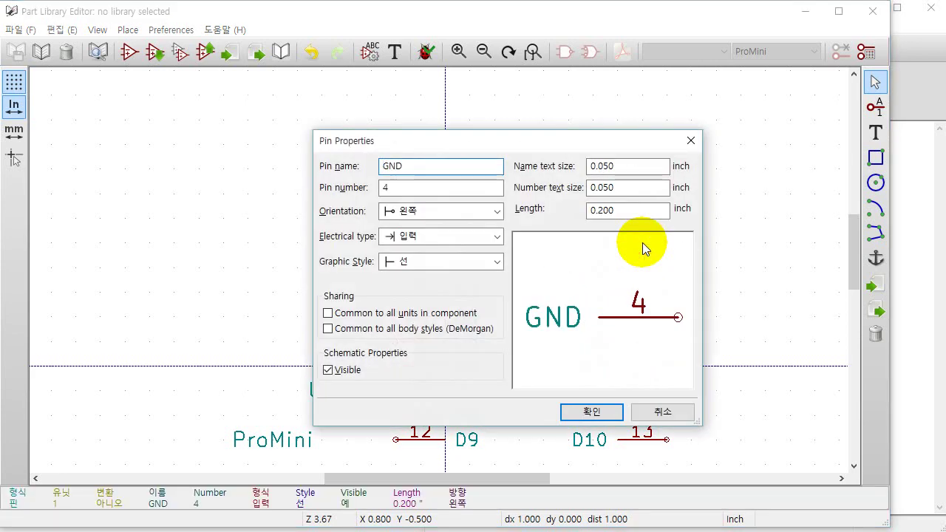
text(v)
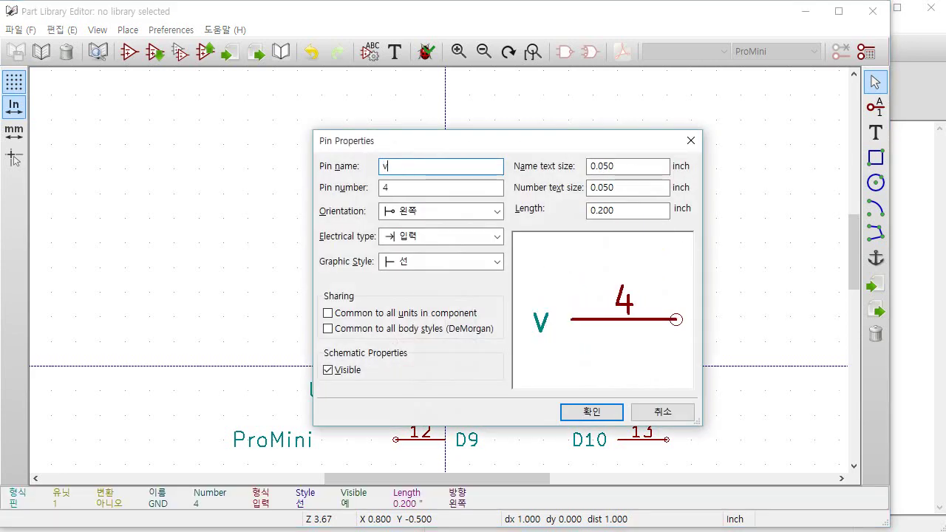
text(c)
key(BackSpace)
key(BackSpace)
text(VC)
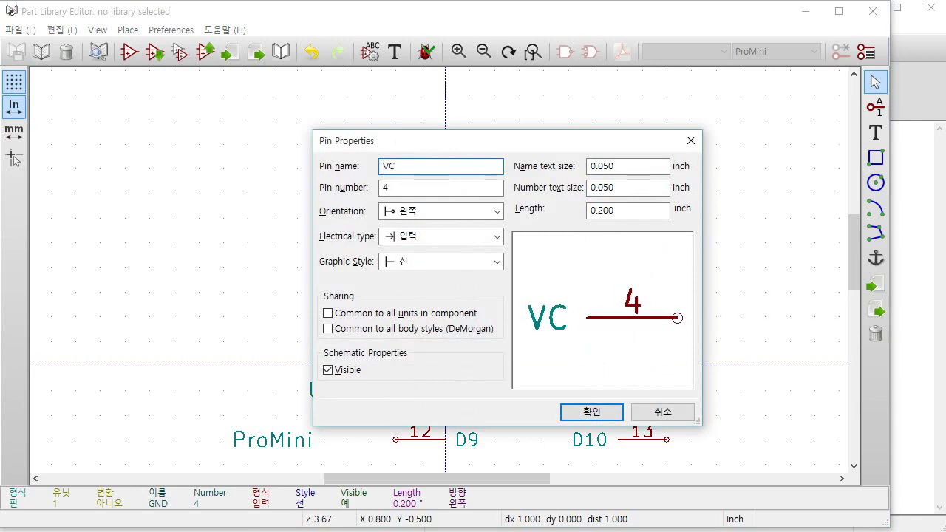
text(C)
key(Tab)
text(21)
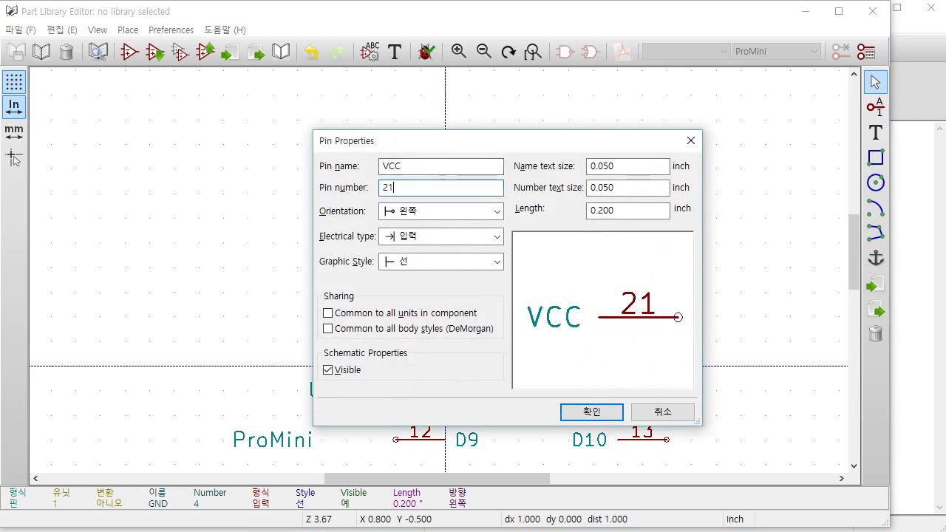
key(Return)
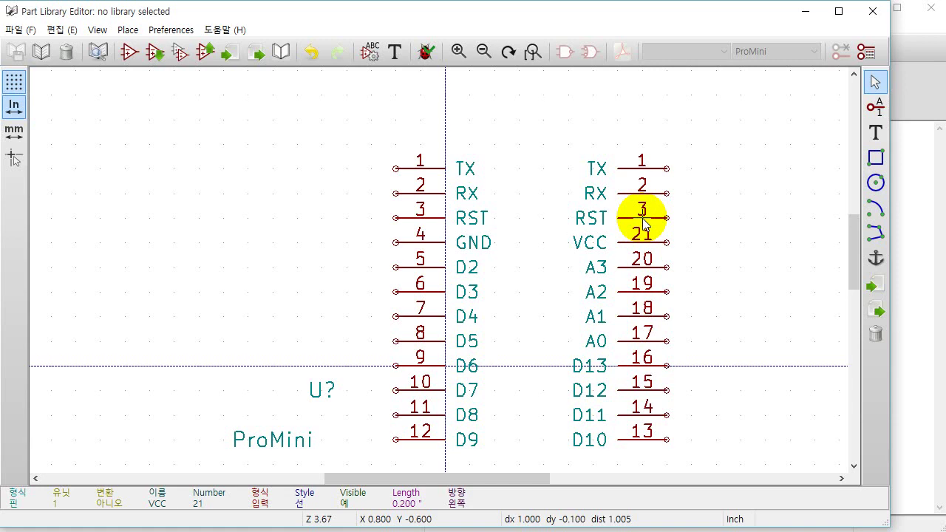
double_click(642, 221)
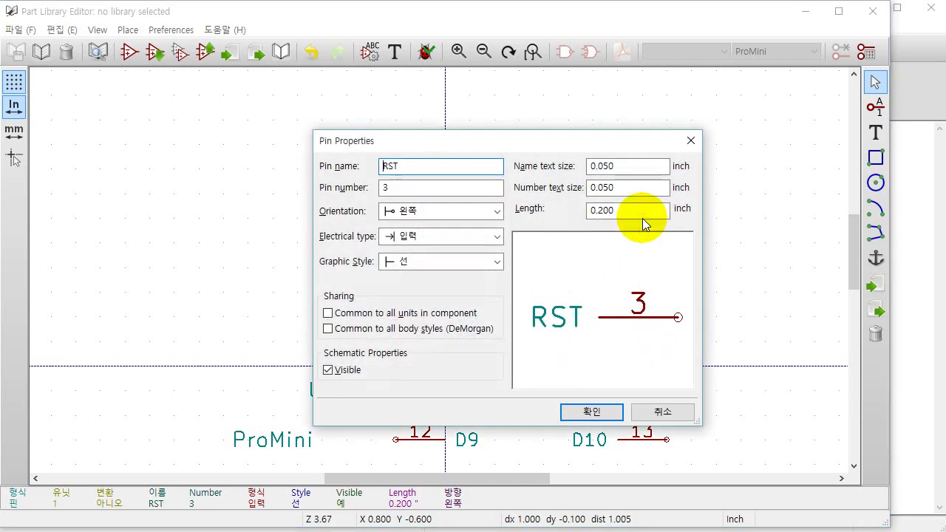
key(Tab)
text(22)
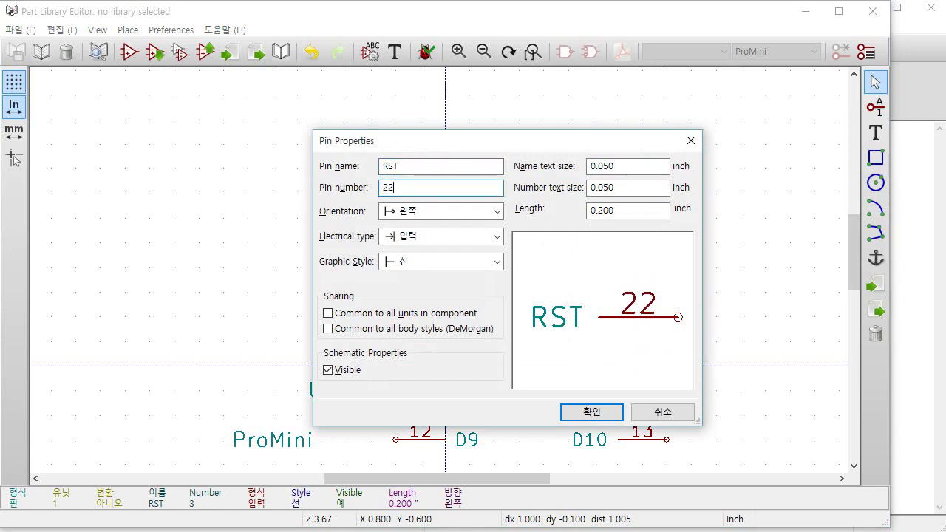
key(Return)
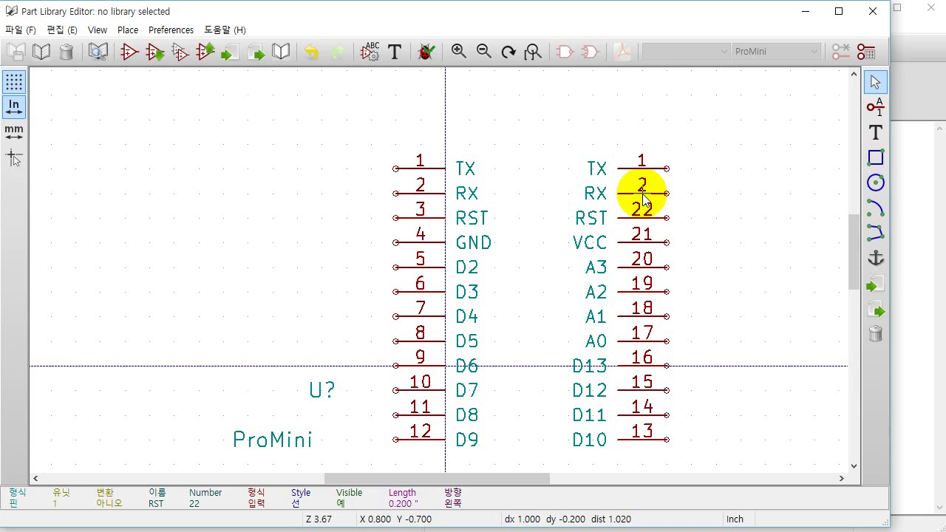
Change right pin RX 2 to GND 23 and TX 1 to RAW 24.
double_click(643, 193)
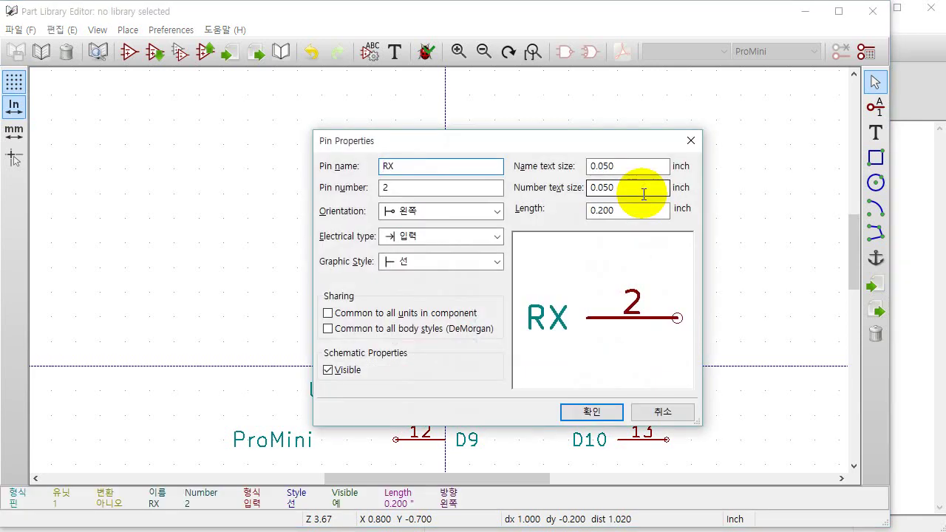
text(GND)
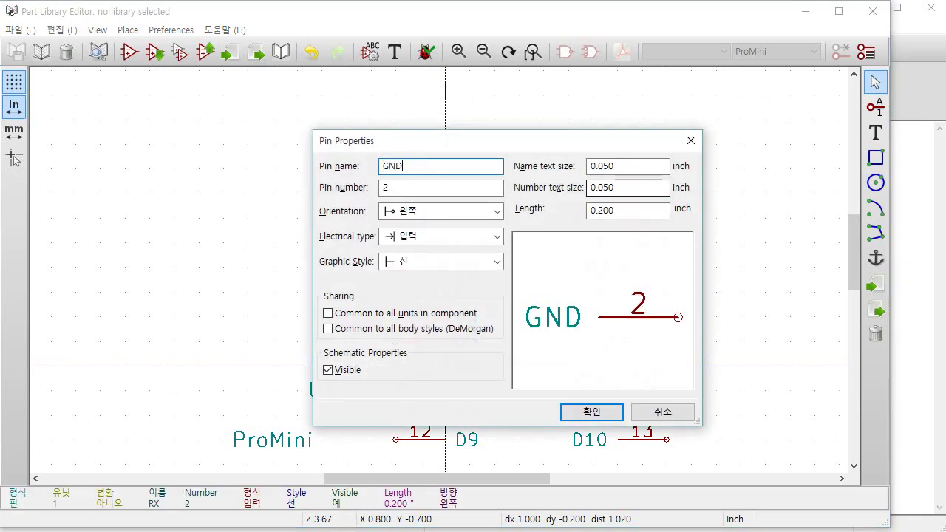
key(Tab)
text(23)
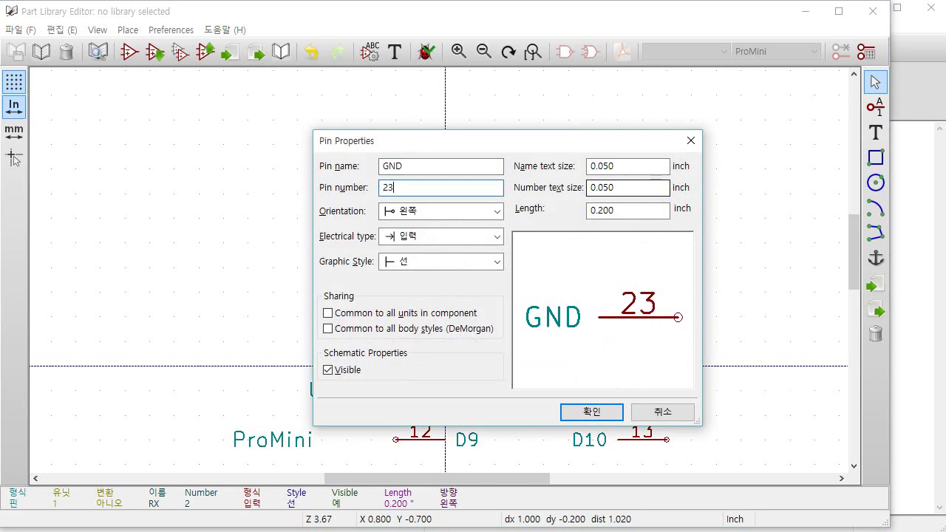
key(Return)
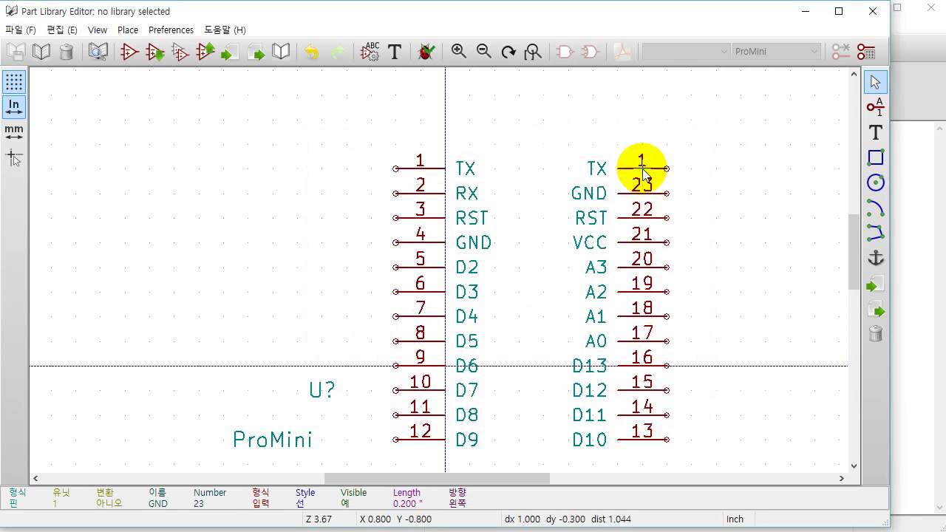
double_click(642, 173)
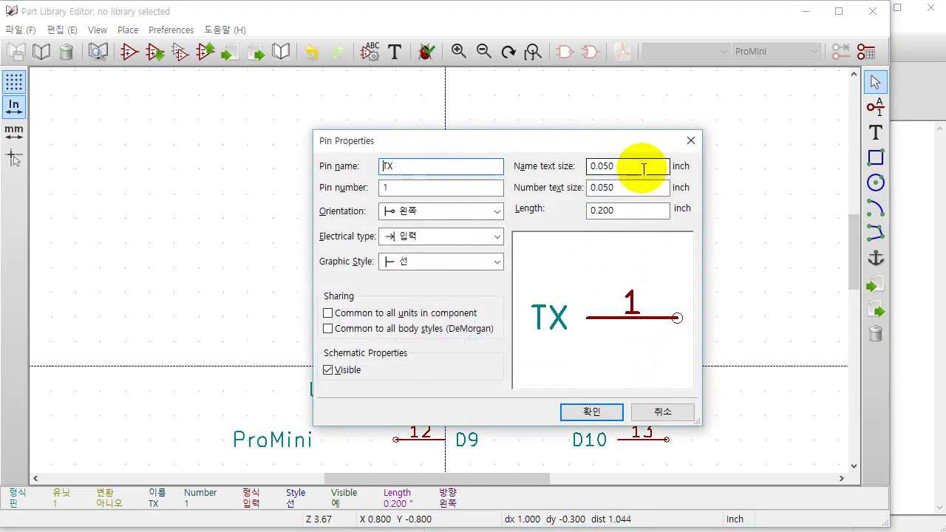
key(shift+Right)
key(shift+Right)
text(RAW)
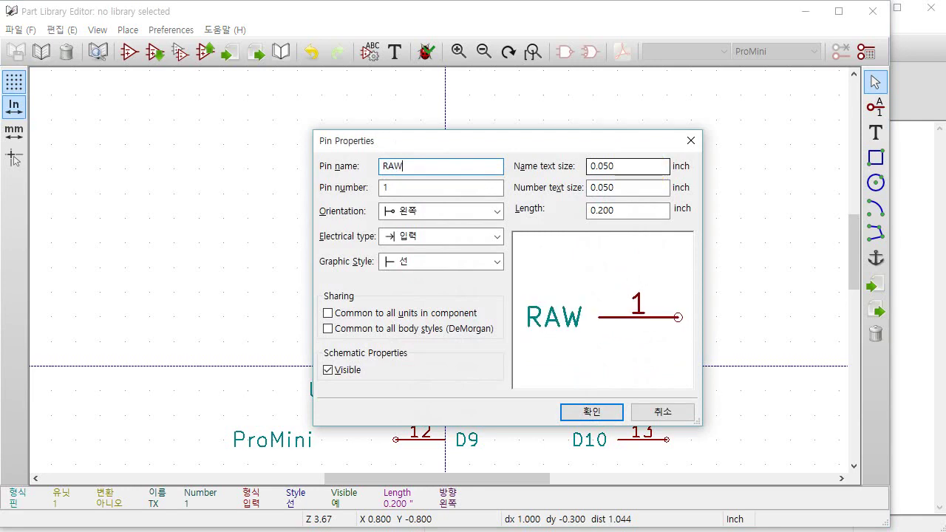
key(Tab)
text(24)
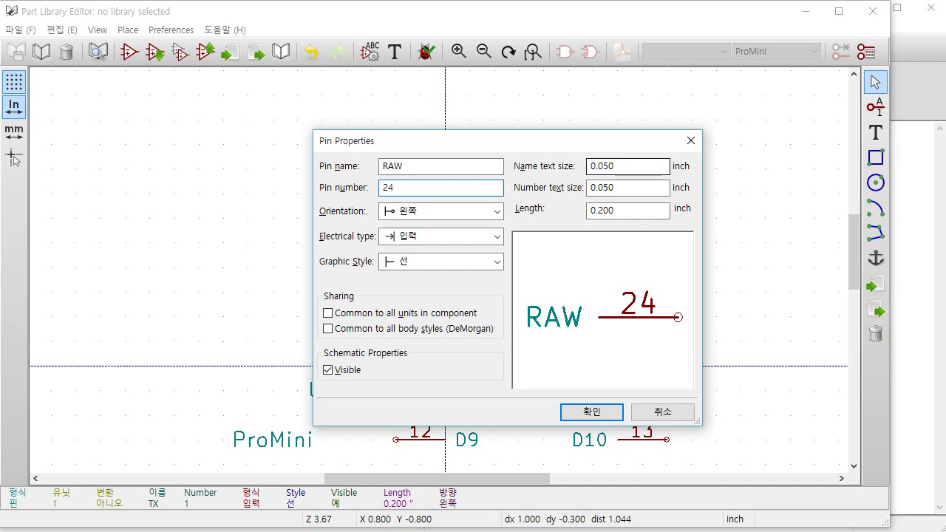
key(Return)
click(642, 170)
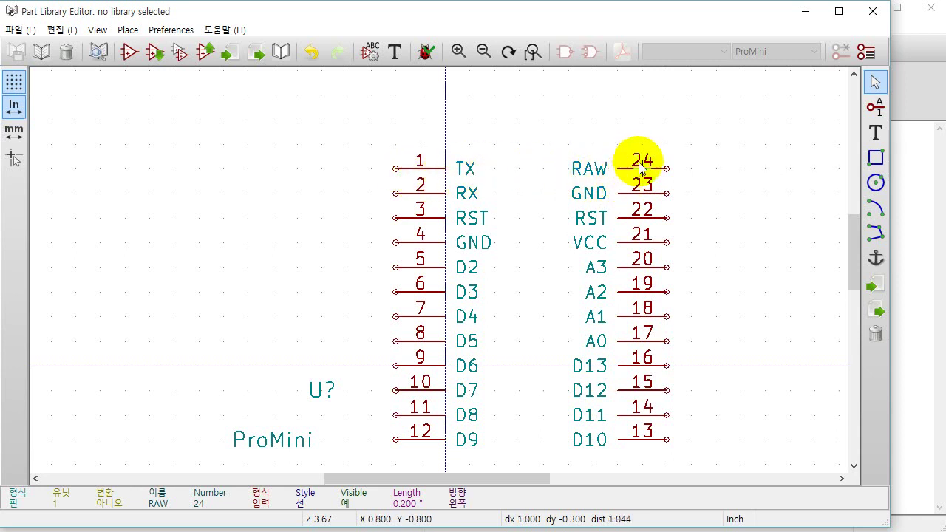
Draw the body rectangle from above TX to below D10, then set the grid to 50 mils.
click(877, 165)
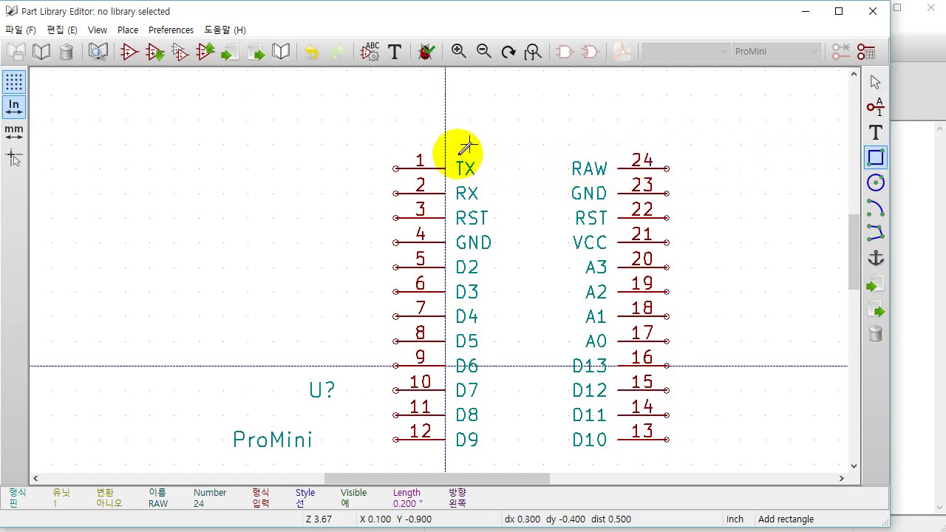
click(445, 144)
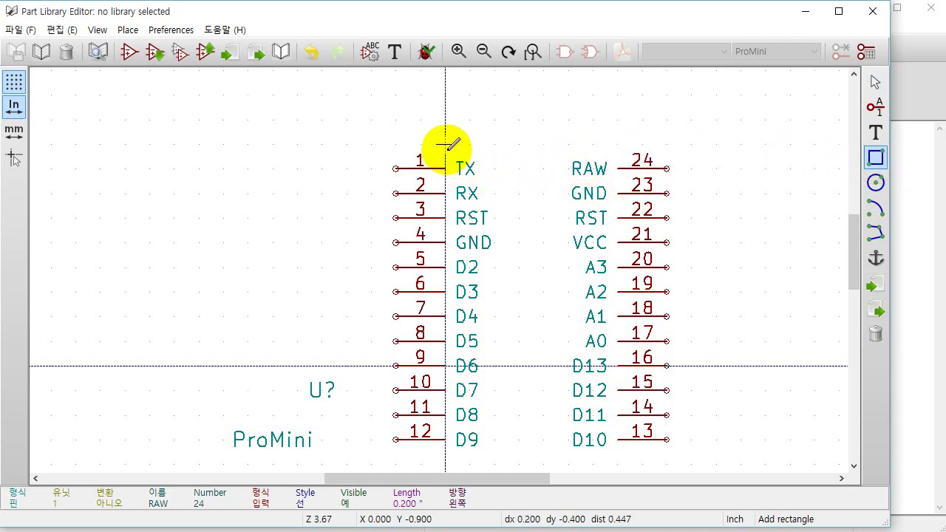
click(617, 464)
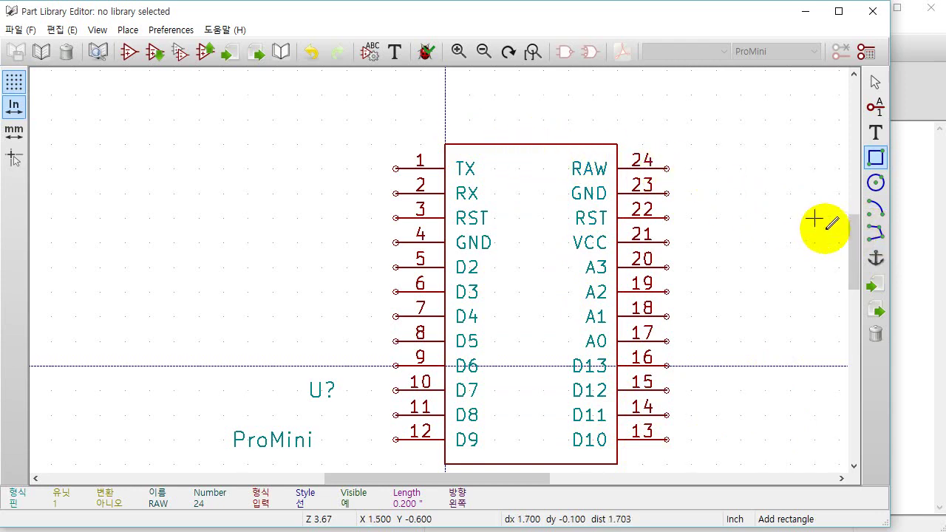
right_click(524, 150)
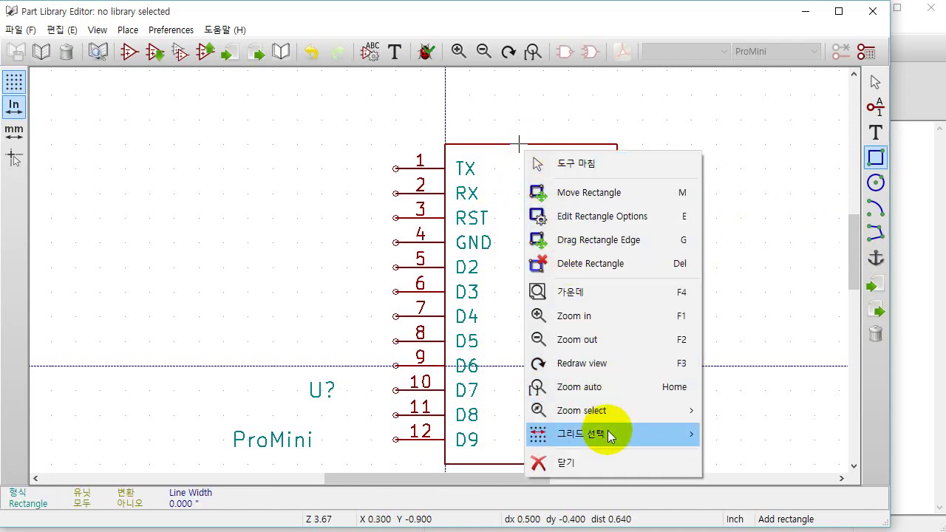
mouse_move(581, 434)
click(757, 447)
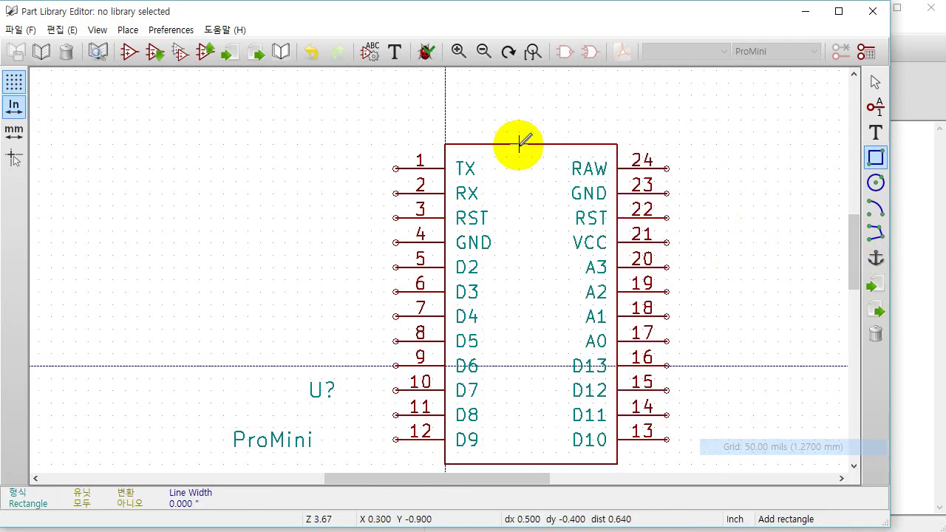
Draw a short V-shaped notch line at the centre of the body's top edge.
click(883, 237)
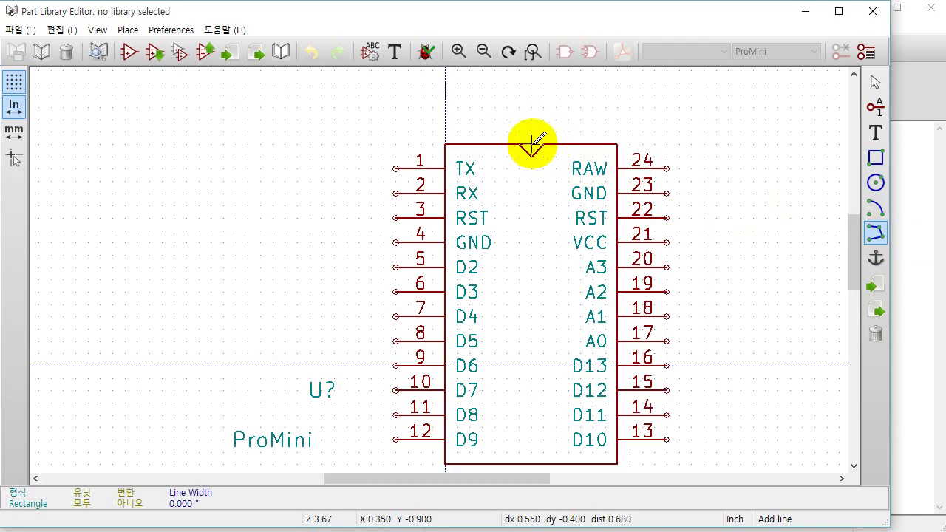
click(521, 141)
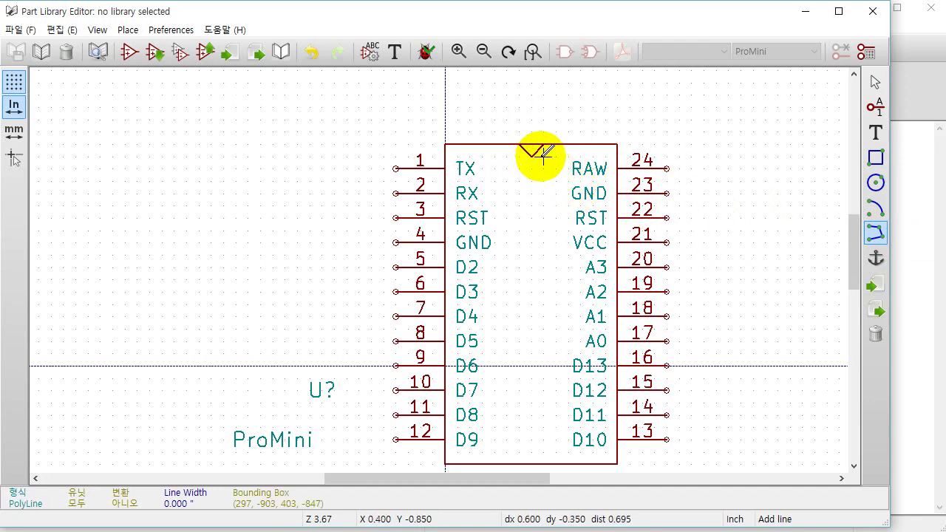
double_click(543, 153)
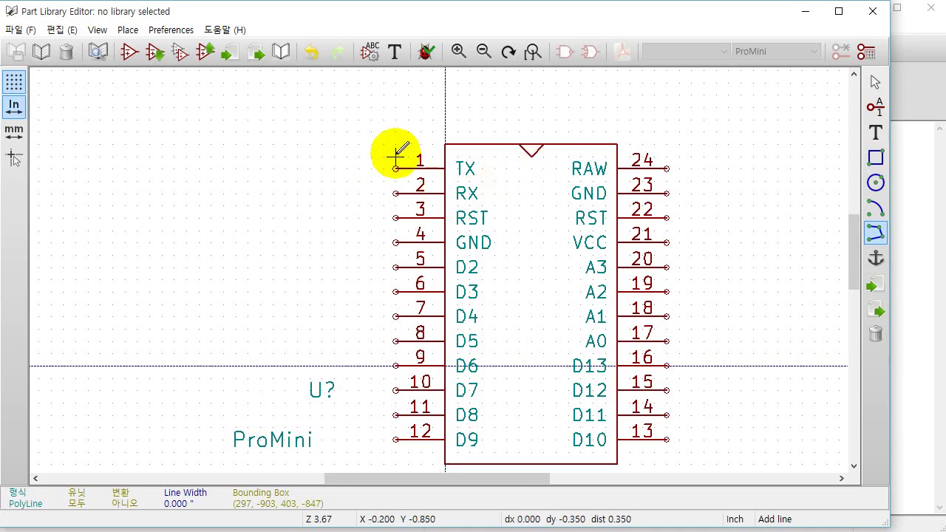